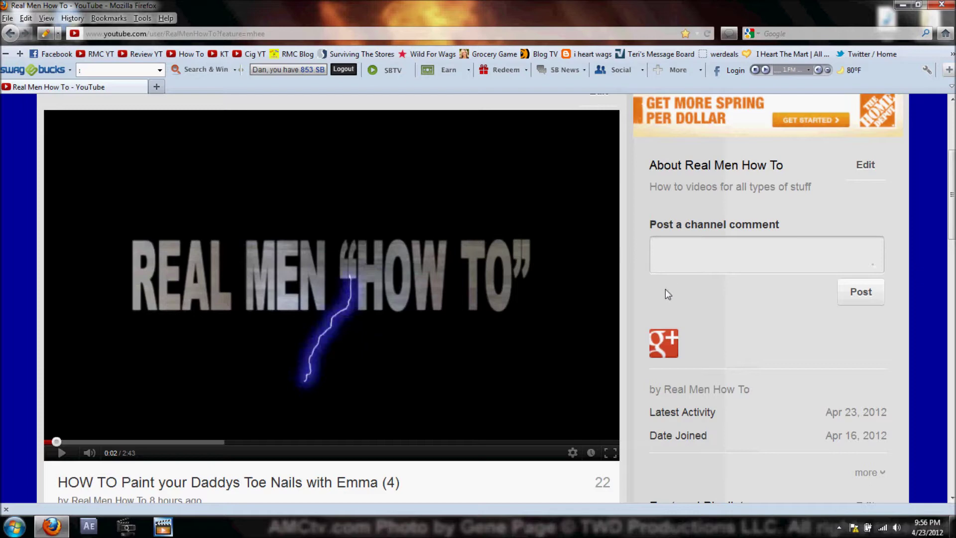
# Upload 'How To Make a Gmail account with Google.avi' from the Desktop folder.
pyautogui.scroll(5, 667, 293)
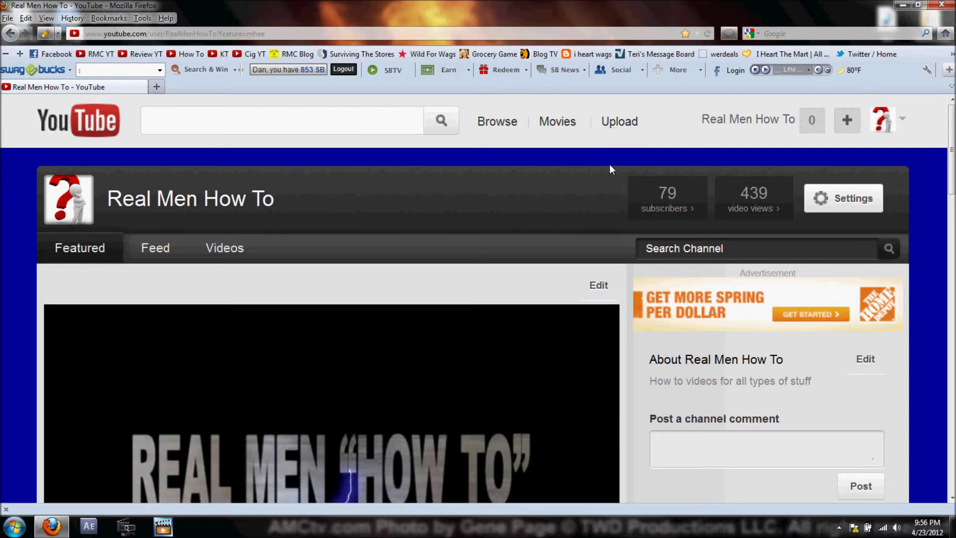
pyautogui.click(618, 123)
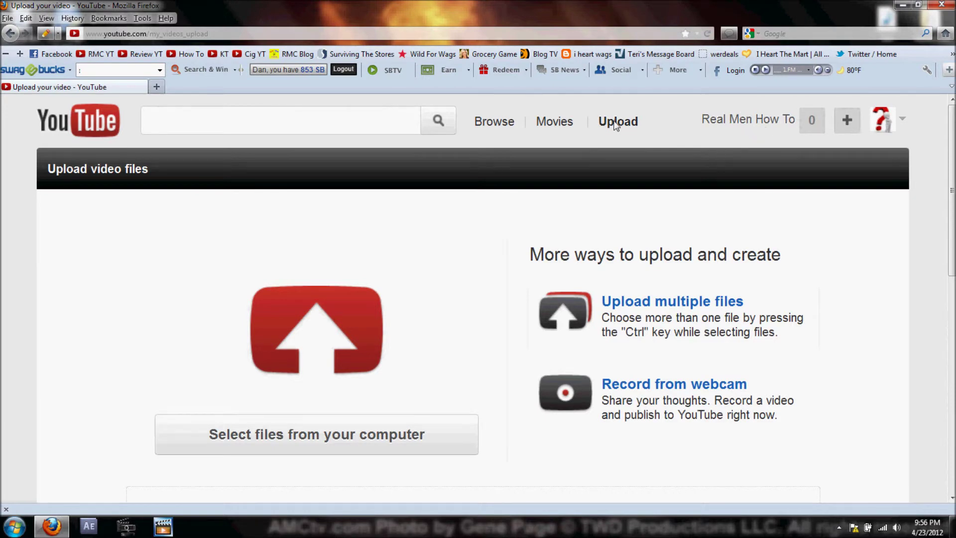
pyautogui.scroll(-2, 181, 260)
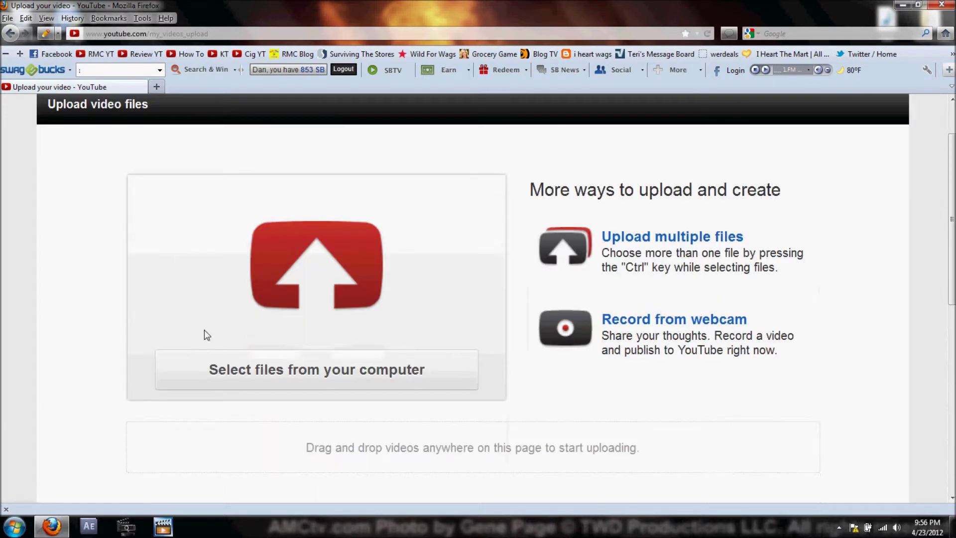
pyautogui.click(343, 374)
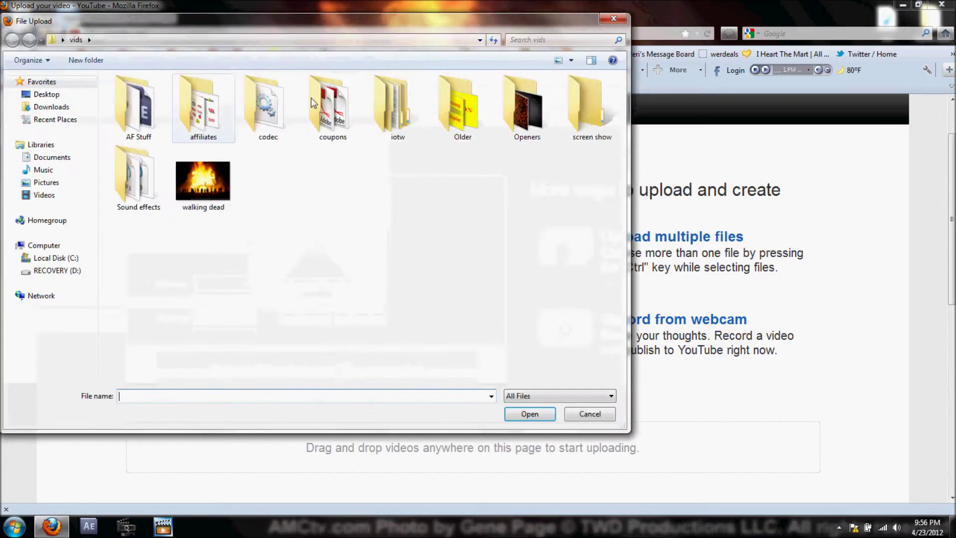
pyautogui.click(46, 94)
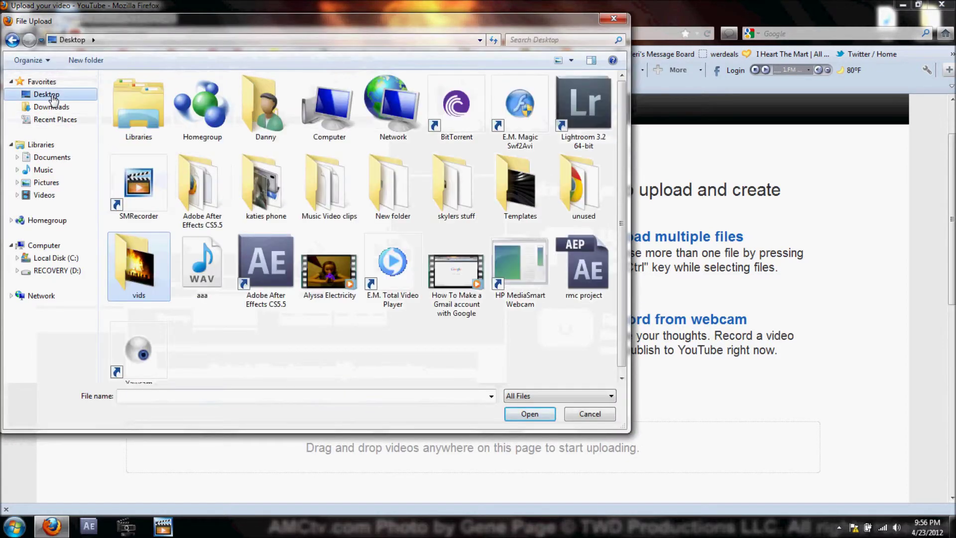
pyautogui.click(458, 275)
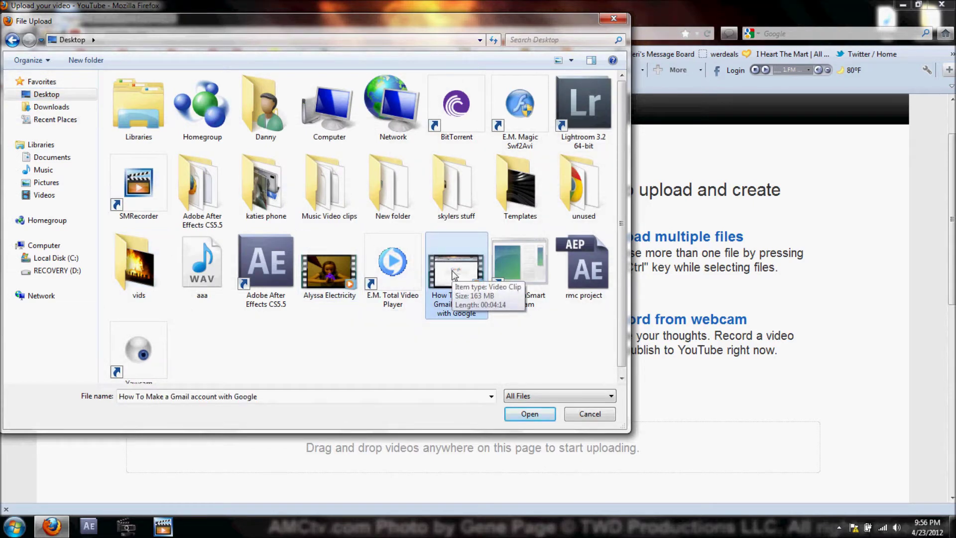
pyautogui.doubleClick(455, 275)
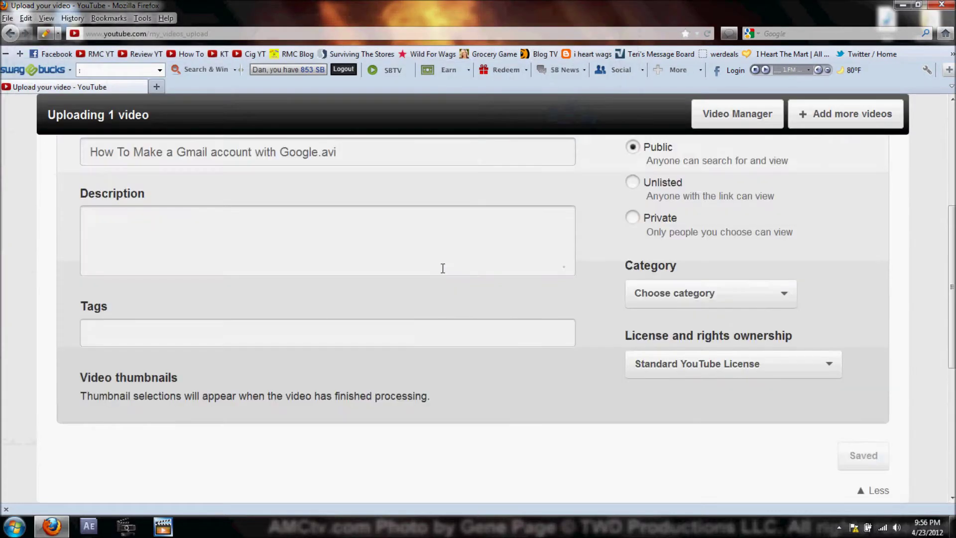
# Remove '.avi' so the title reads 'How To Make a Gmail account with Google'.
pyautogui.scroll(2, 437, 262)
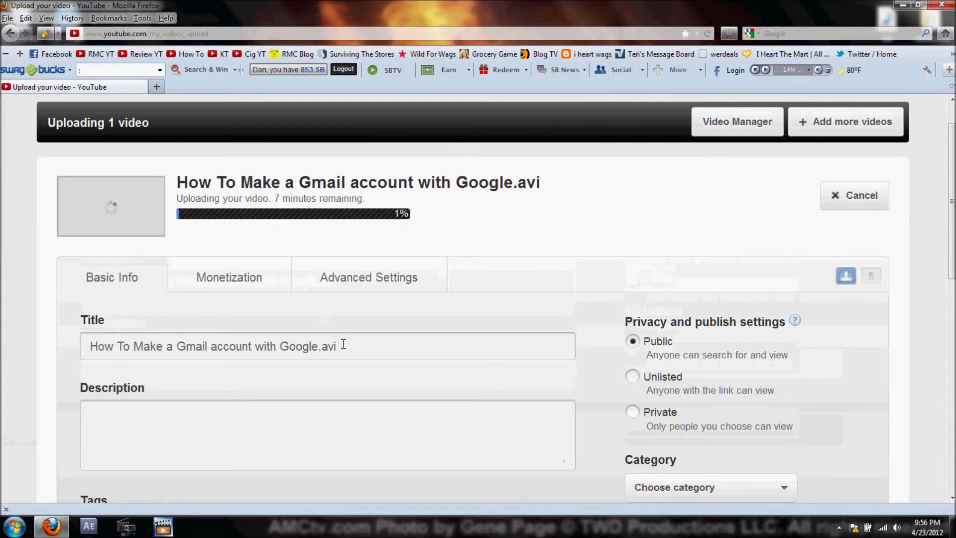
pyautogui.click(363, 350)
pyautogui.scroll(-2, 361, 346)
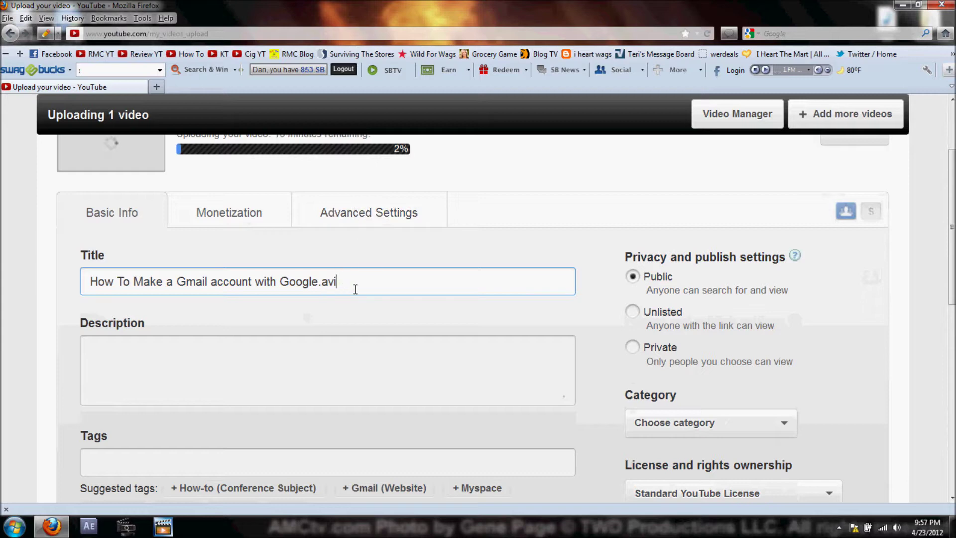
pyautogui.press('BackSpace')
pyautogui.press('BackSpace')
pyautogui.press('BackSpace')
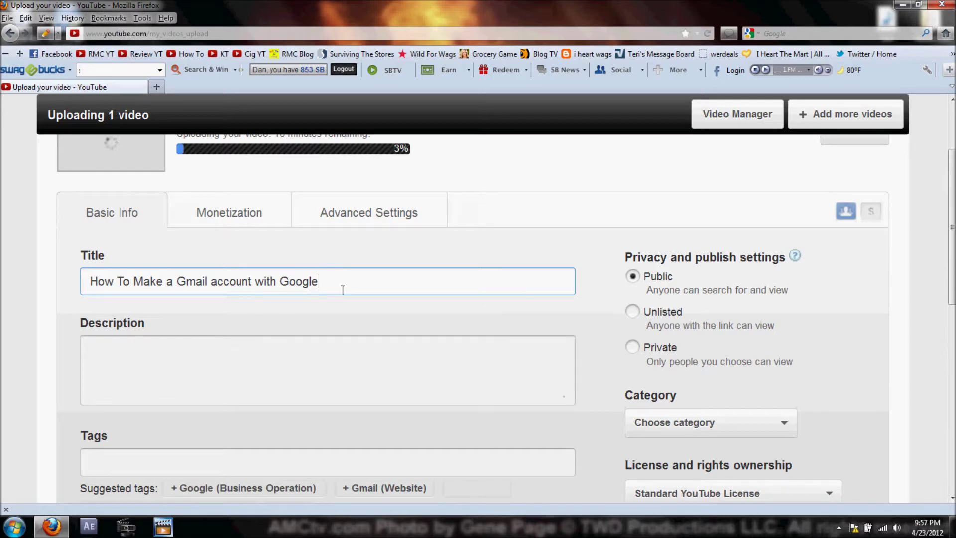
pyautogui.click(203, 355)
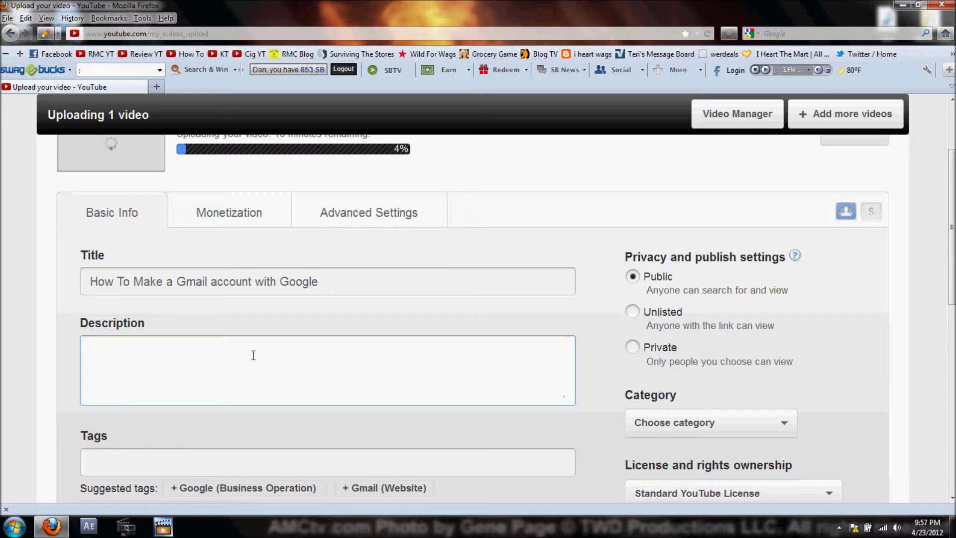
# Write the description 'In this video I show you "How To" create an email with Google.'.
pyautogui.write('In this video I show you "')
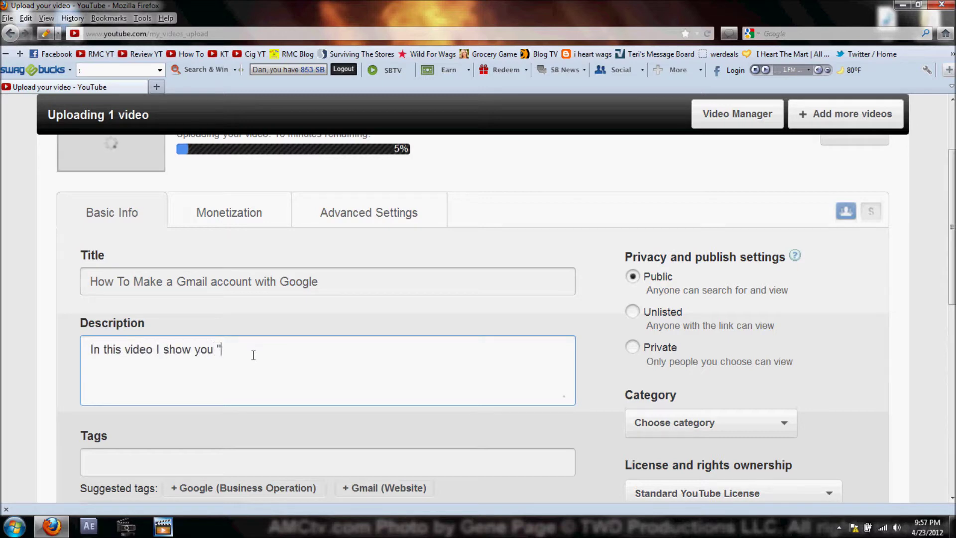
pyautogui.write('How To')
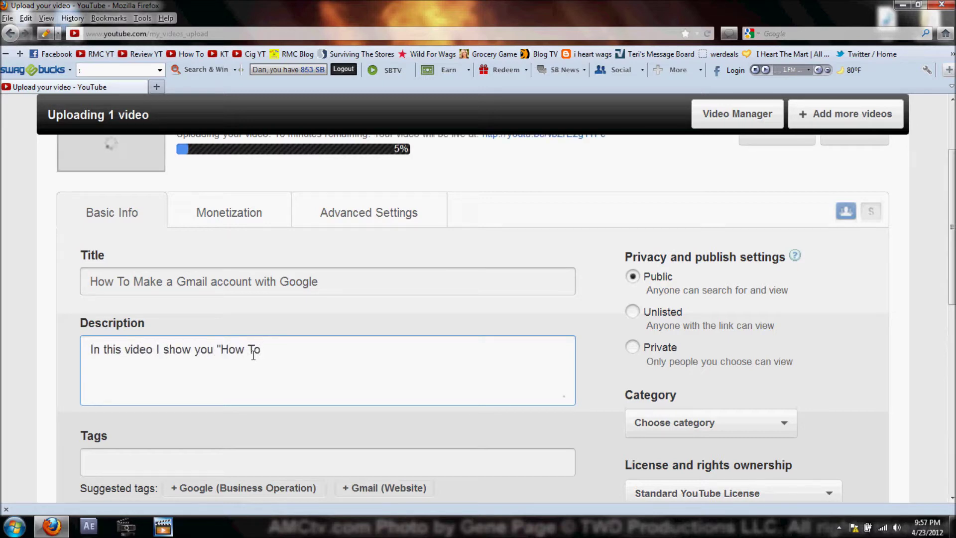
pyautogui.write('" create an email with Good')
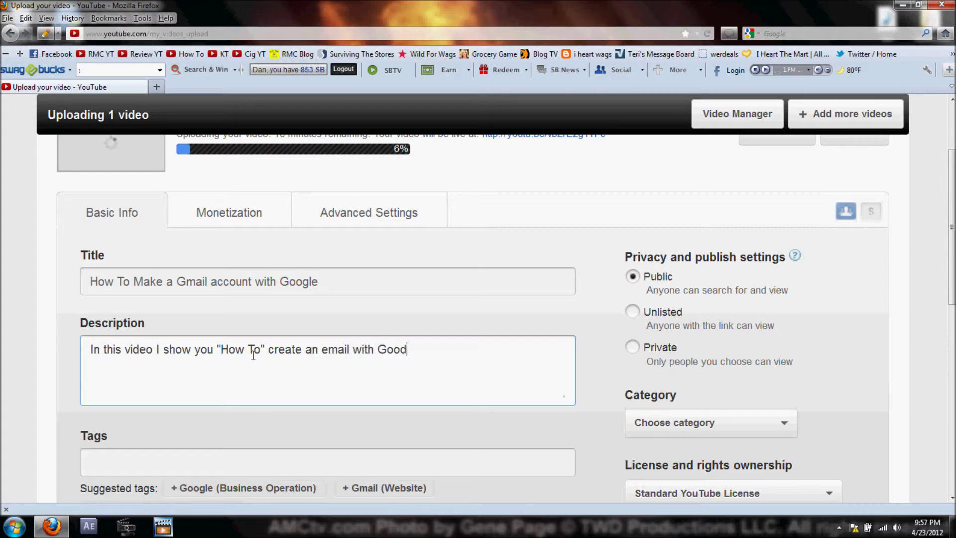
pyautogui.press('BackSpace')
pyautogui.write('gle.')
pyautogui.press('Return')
pyautogui.scroll(-2, 337, 353)
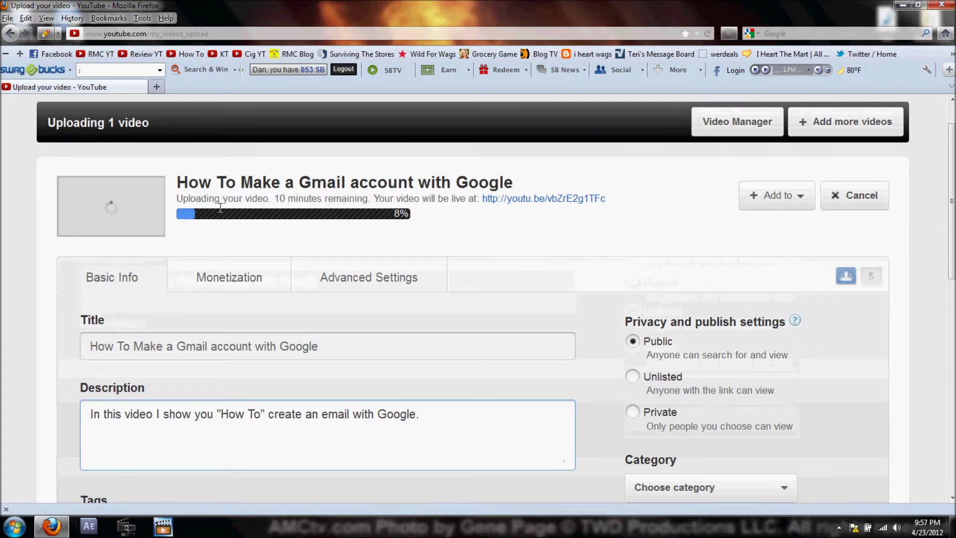
pyautogui.click(533, 200)
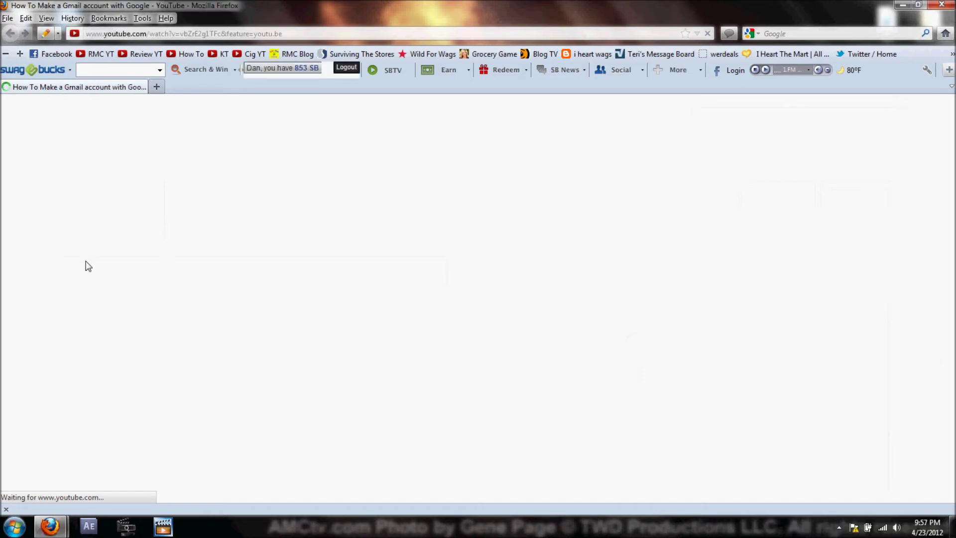
pyautogui.scroll(-3, 120, 264)
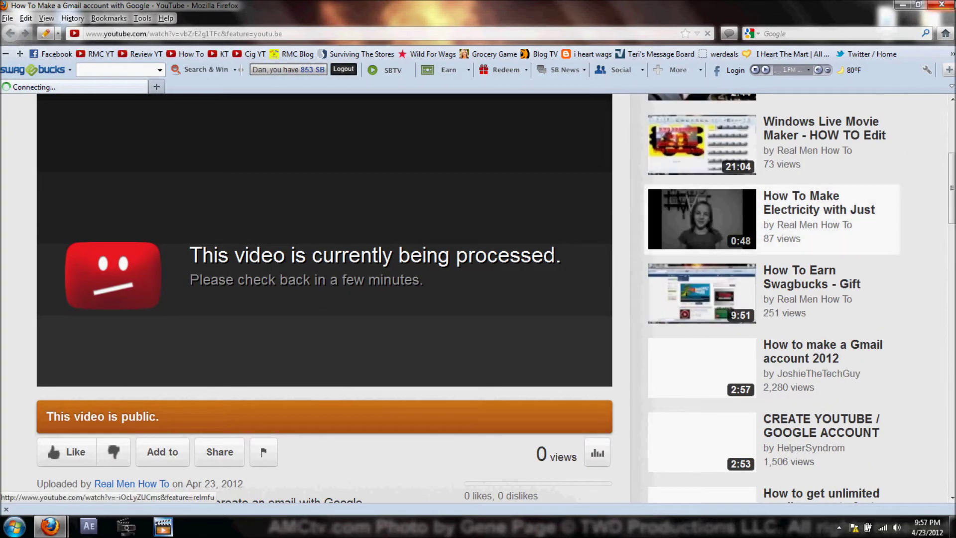
pyautogui.hotkey('ctrl', 'w')
pyautogui.scroll(-4, 67, 250)
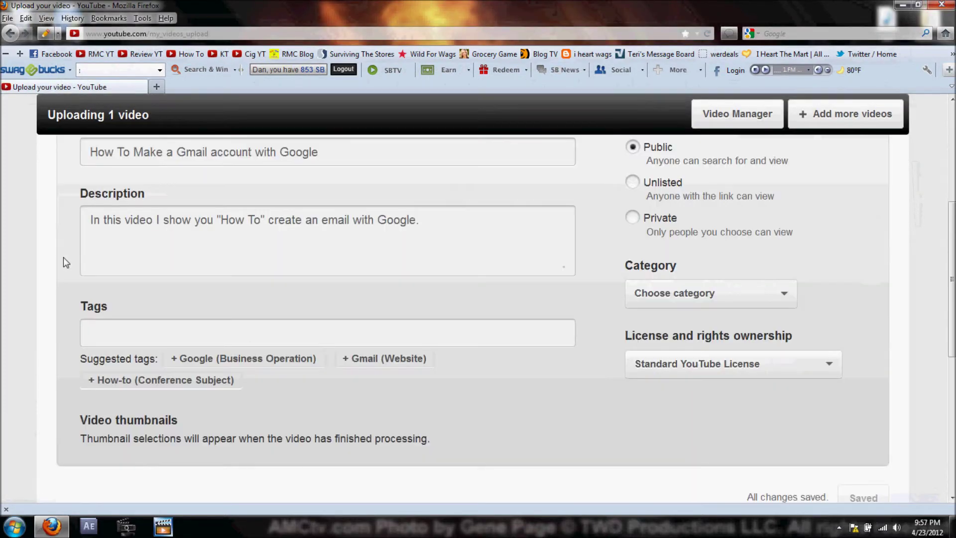
pyautogui.scroll(1, 64, 257)
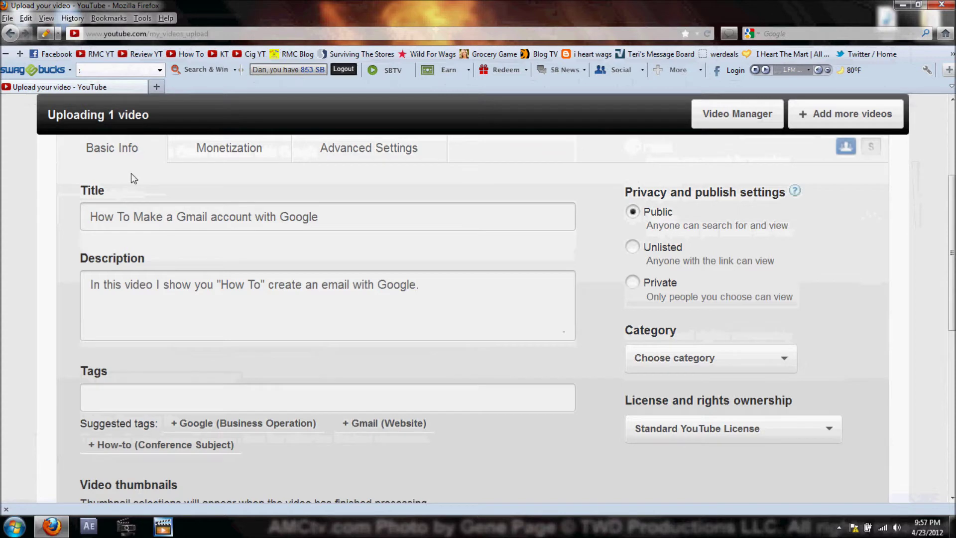
pyautogui.click(338, 221)
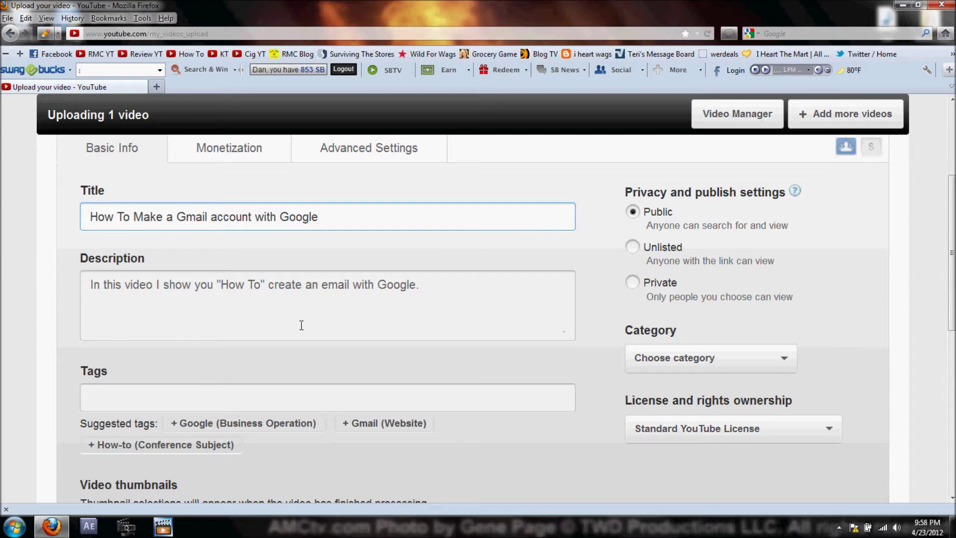
pyautogui.click(137, 321)
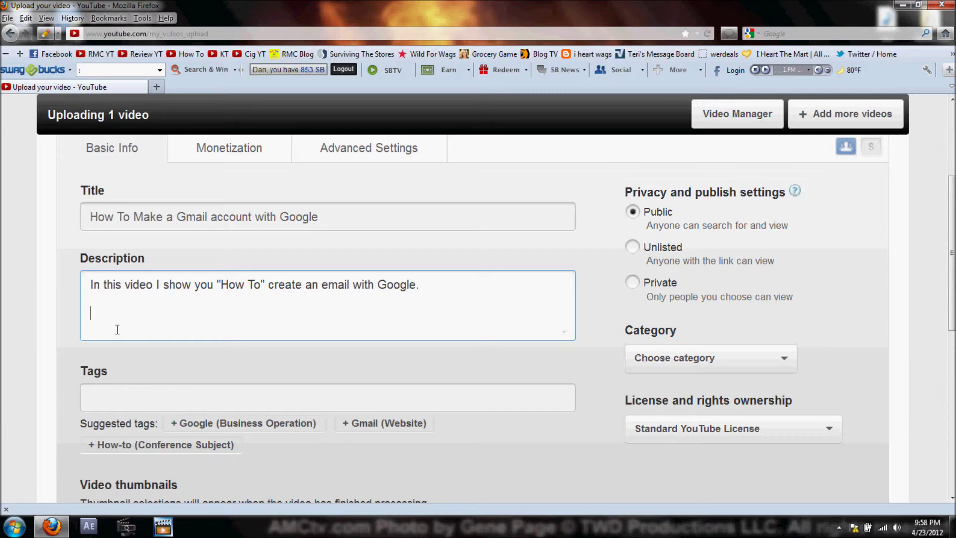
# Open the 'HOW TO Paint your Daddys Toe Nails with Emma' watch page in a private window.
pyautogui.press('Tab')
pyautogui.rightClick(52, 526)
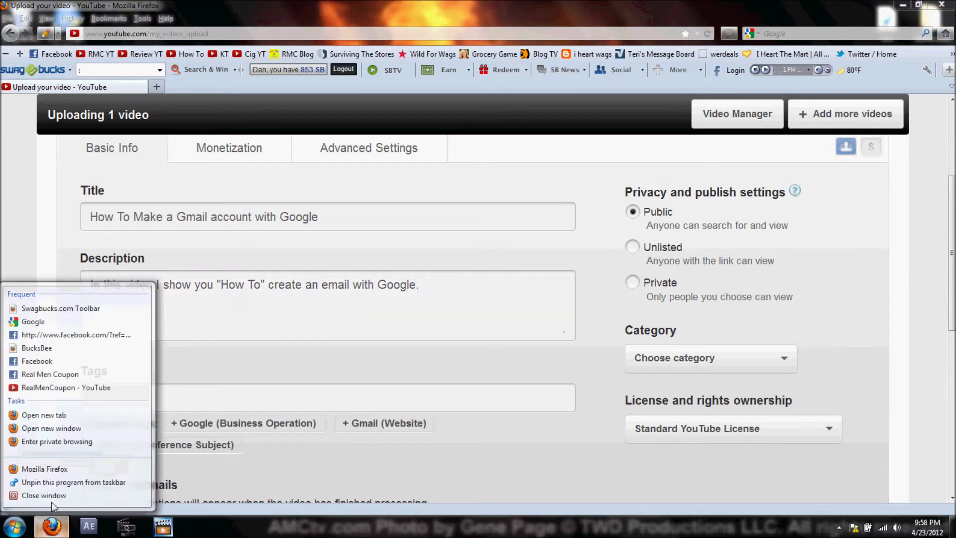
pyautogui.click(51, 426)
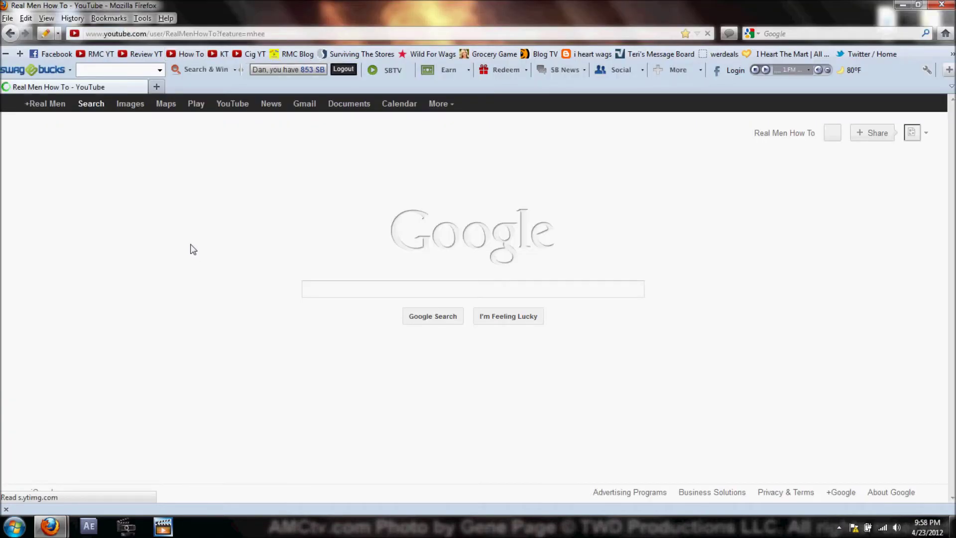
pyautogui.scroll(-10, 22, 283)
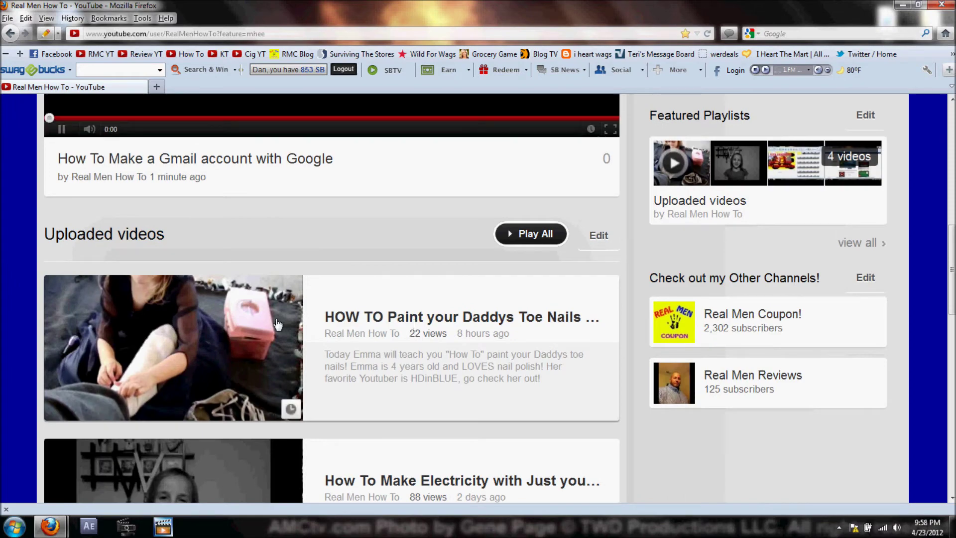
pyautogui.click(336, 318)
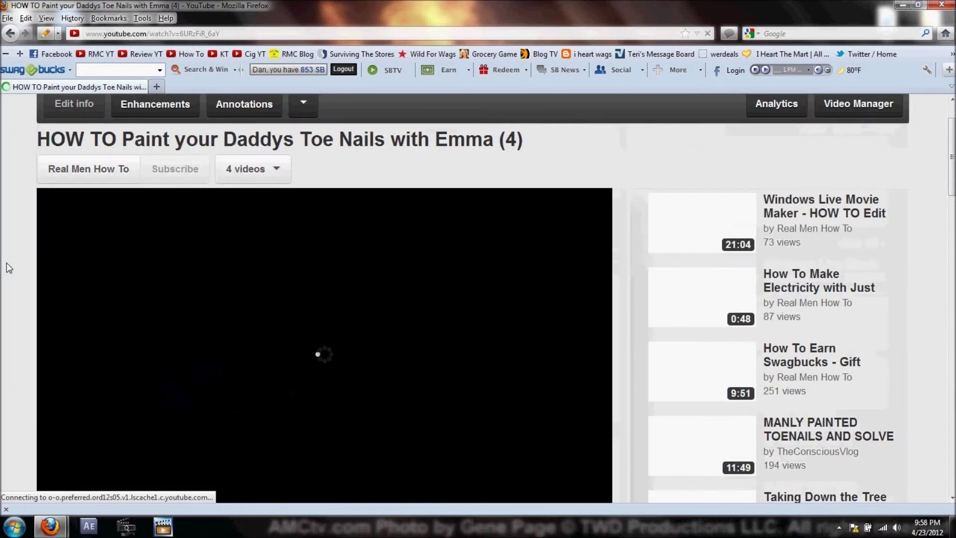
# Pause the video and copy the description's links from 'Connect with me' to the blog link.
pyautogui.scroll(-6, 320, 215)
pyautogui.scroll(-4, 320, 214)
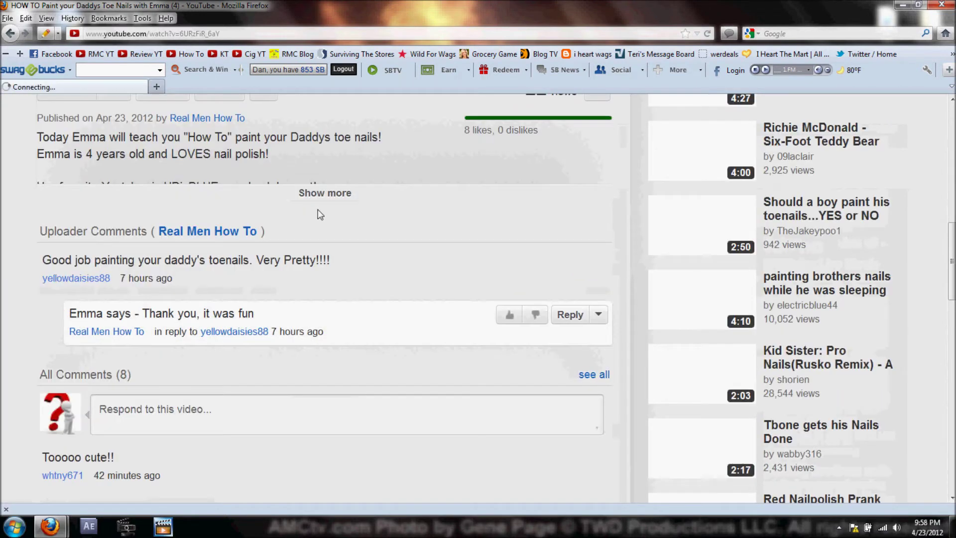
pyautogui.click(323, 193)
pyautogui.scroll(-2, 244, 409)
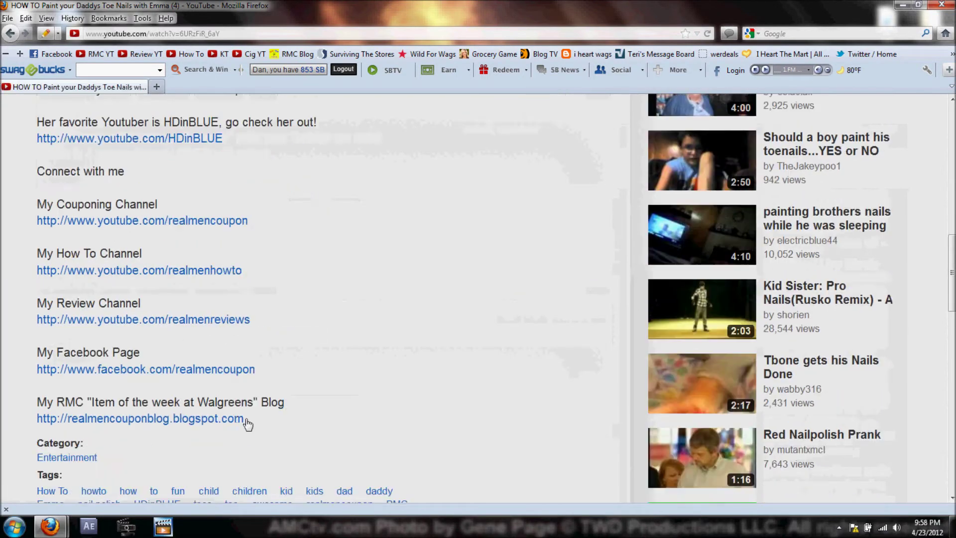
pyautogui.moveTo(244, 419); pyautogui.dragTo(37, 175)
pyautogui.scroll(8, 123, 198)
pyautogui.click(123, 198)
pyautogui.scroll(-10, 16, 285)
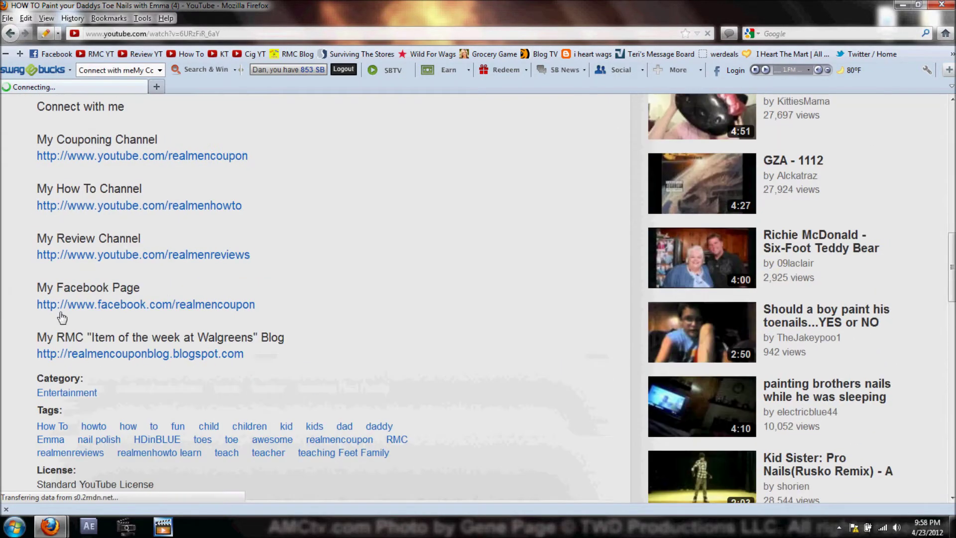
pyautogui.moveTo(244, 355); pyautogui.dragTo(48, 114)
pyautogui.rightClick(76, 113)
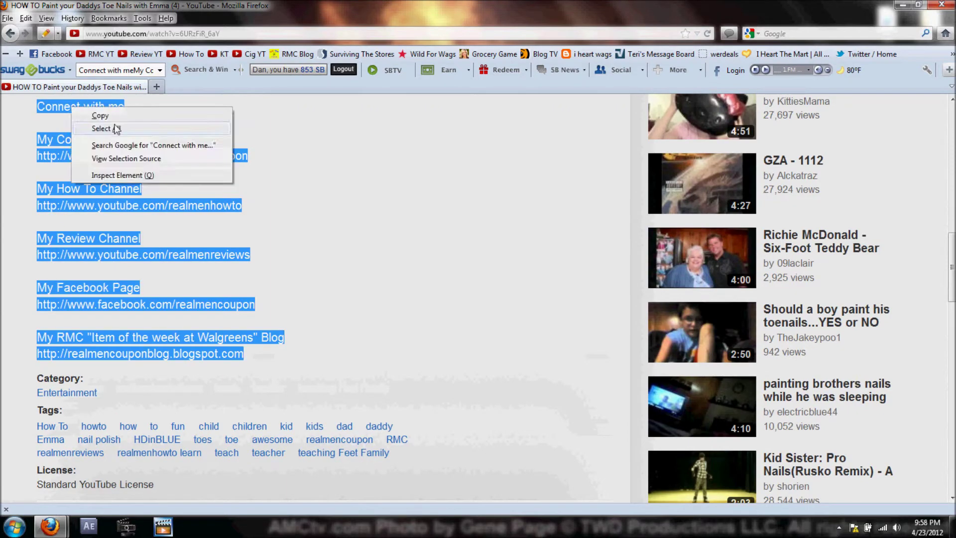
pyautogui.click(120, 117)
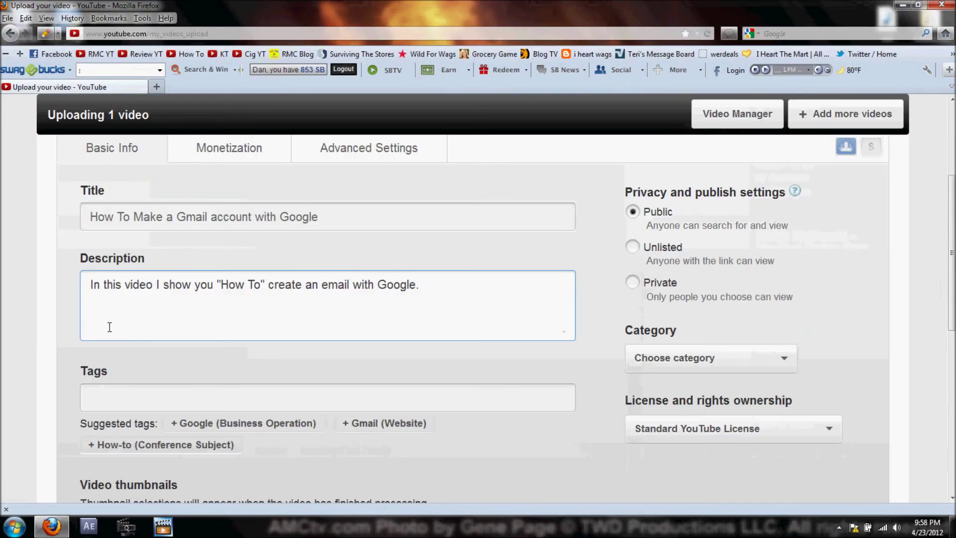
# Paste the channel links into the description, ending with the Walgreens blog link.
pyautogui.rightClick(110, 326)
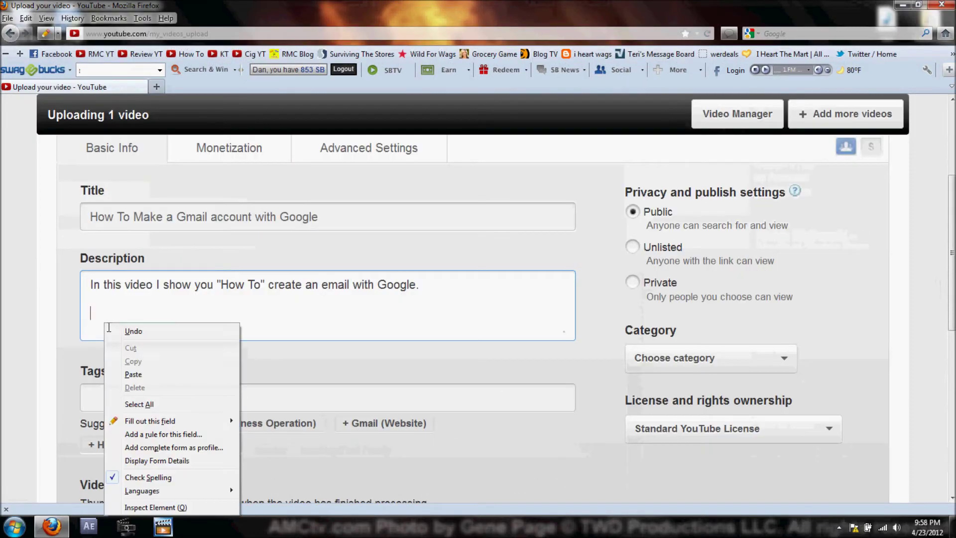
pyautogui.click(131, 372)
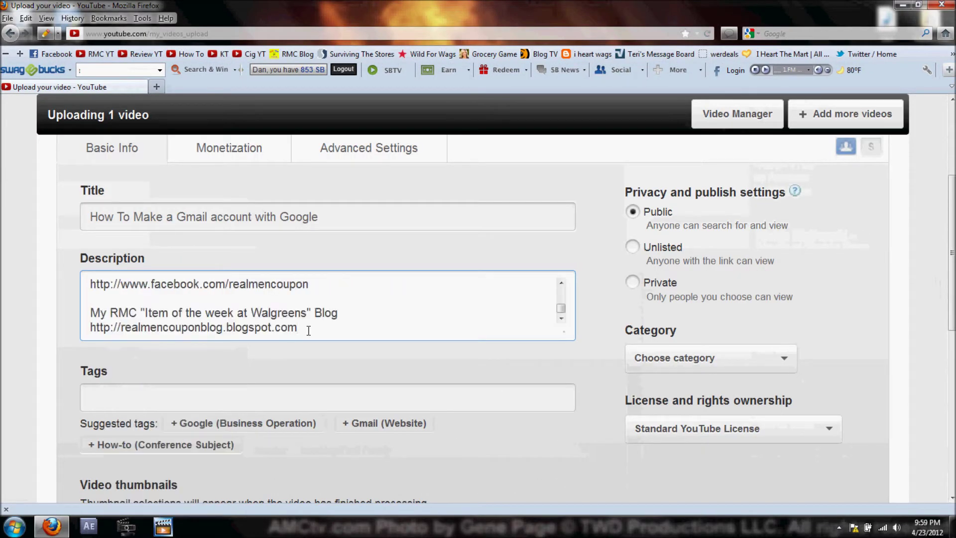
pyautogui.scroll(8, 304, 331)
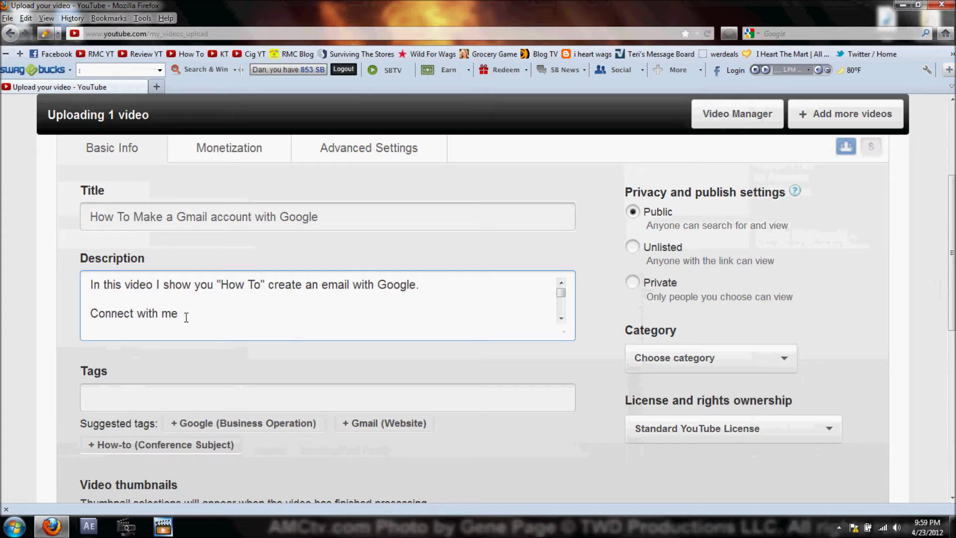
pyautogui.scroll(-5, 186, 318)
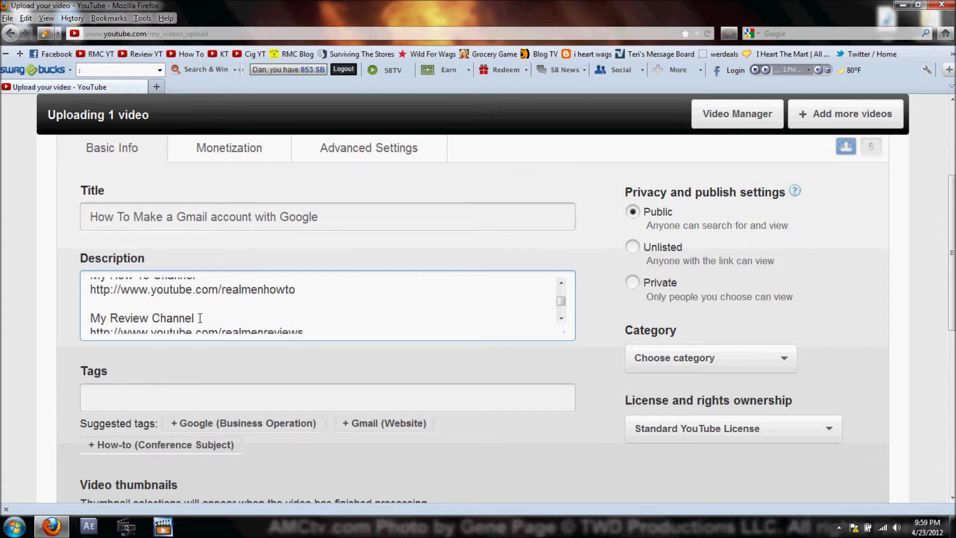
pyautogui.scroll(-2, 199, 319)
pyautogui.scroll(-2, 223, 326)
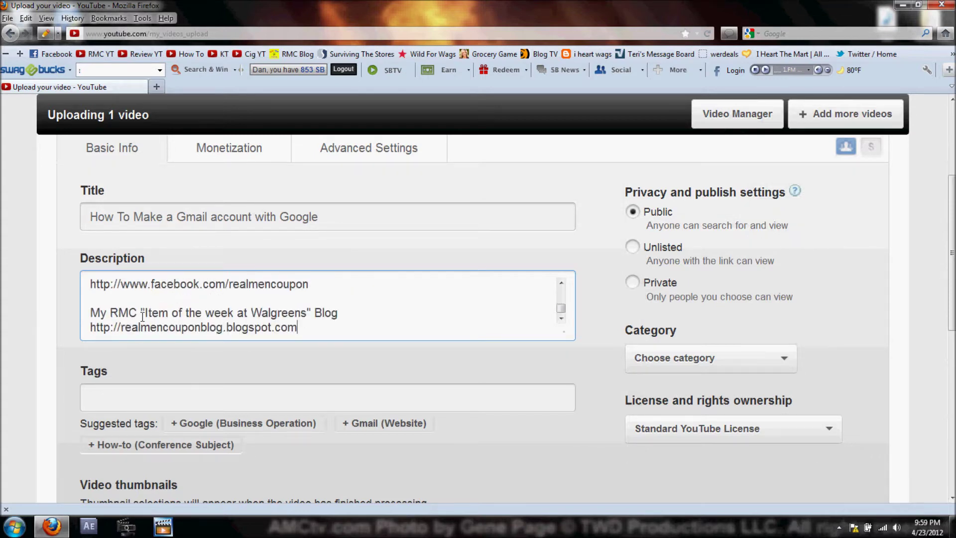
pyautogui.scroll(-2, 319, 311)
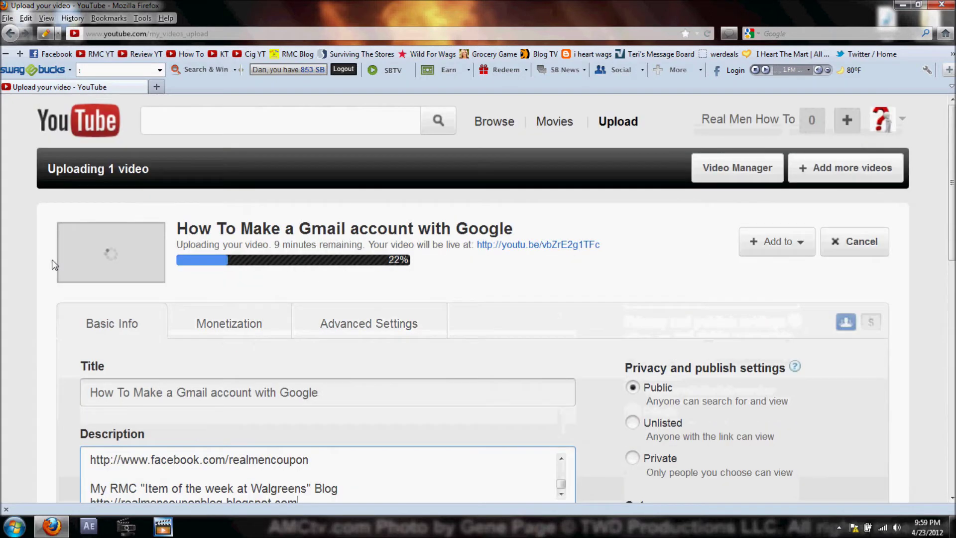
pyautogui.scroll(-6, 108, 254)
# Put the cursor in the Tags field, ready to enter tags.
pyautogui.click(172, 252)
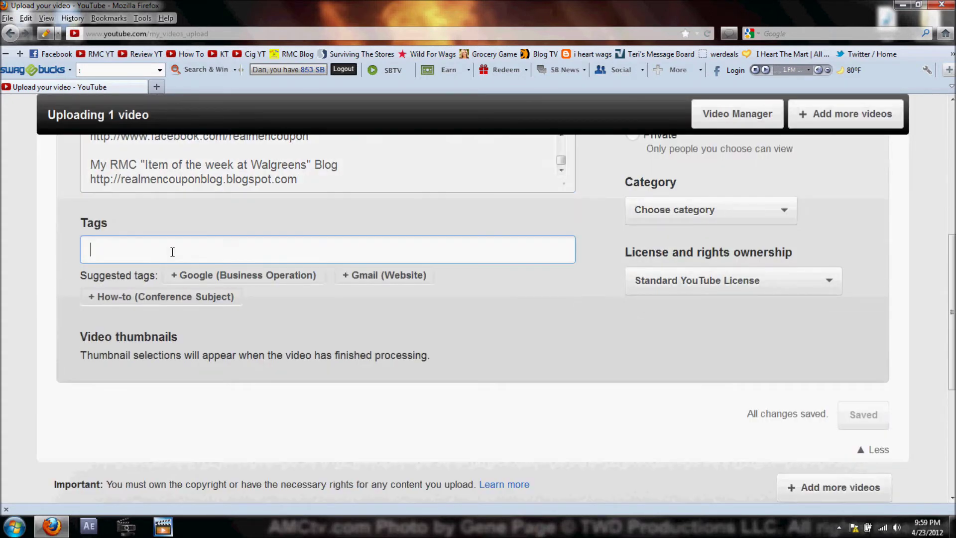
pyautogui.scroll(1, 60, 249)
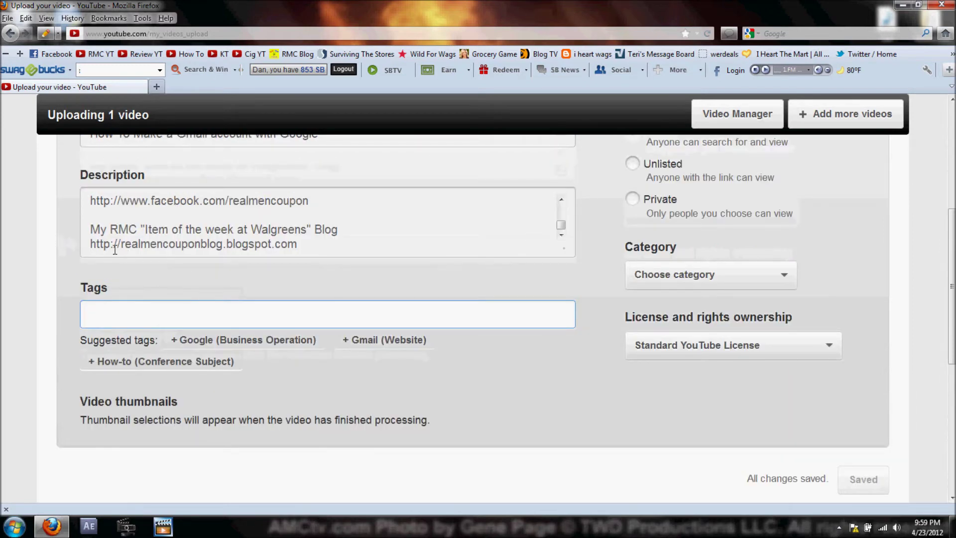
pyautogui.scroll(5, 80, 234)
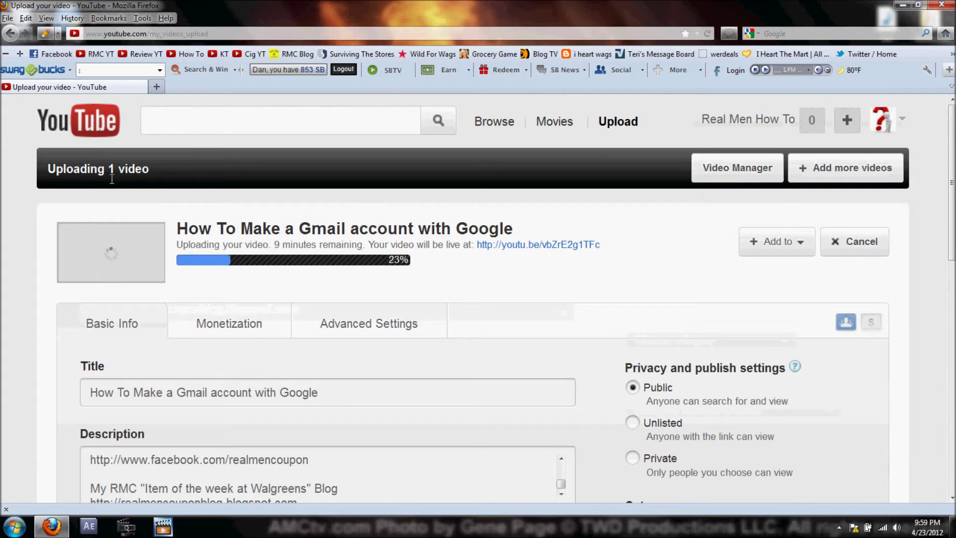
pyautogui.click(155, 128)
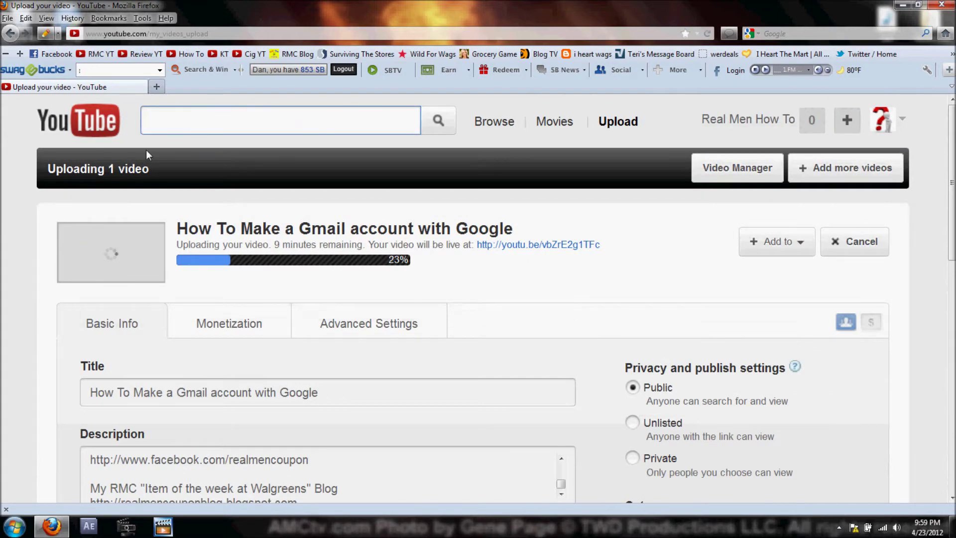
pyautogui.scroll(-10, 34, 260)
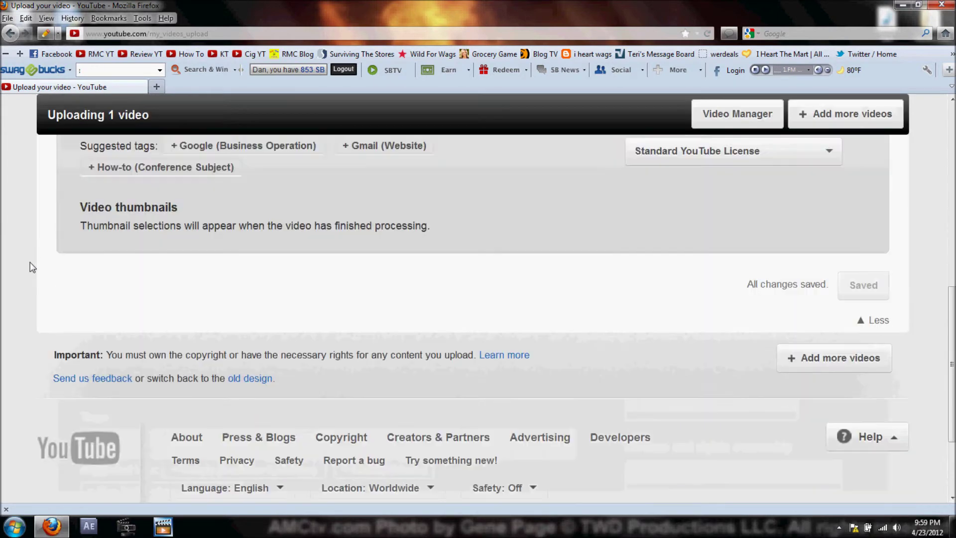
pyautogui.scroll(4, 34, 260)
pyautogui.click(177, 322)
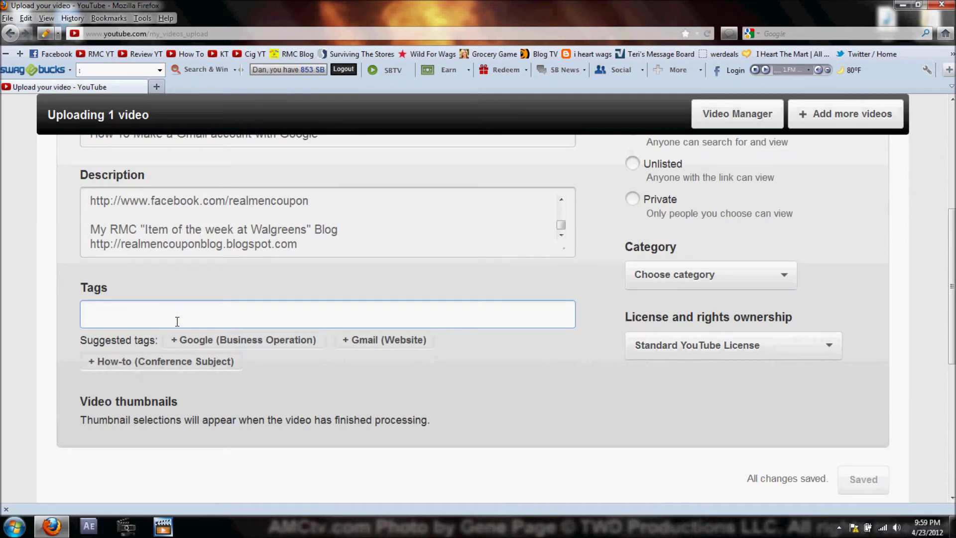
pyautogui.click(177, 322)
pyautogui.scroll(5, 51, 267)
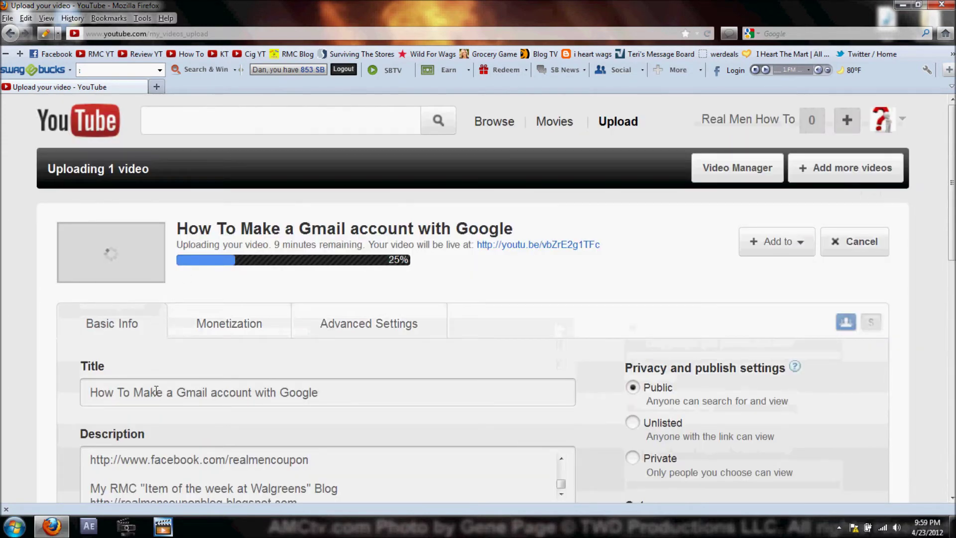
pyautogui.scroll(-6, 156, 391)
# Enter the tags How, to, "How To", gmail, email, account, google.
pyautogui.click(154, 262)
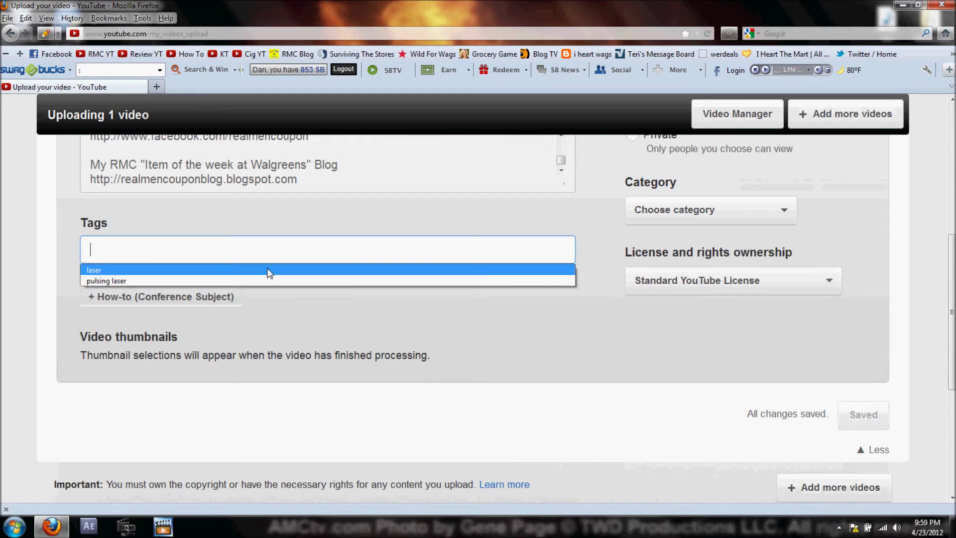
pyautogui.click(266, 255)
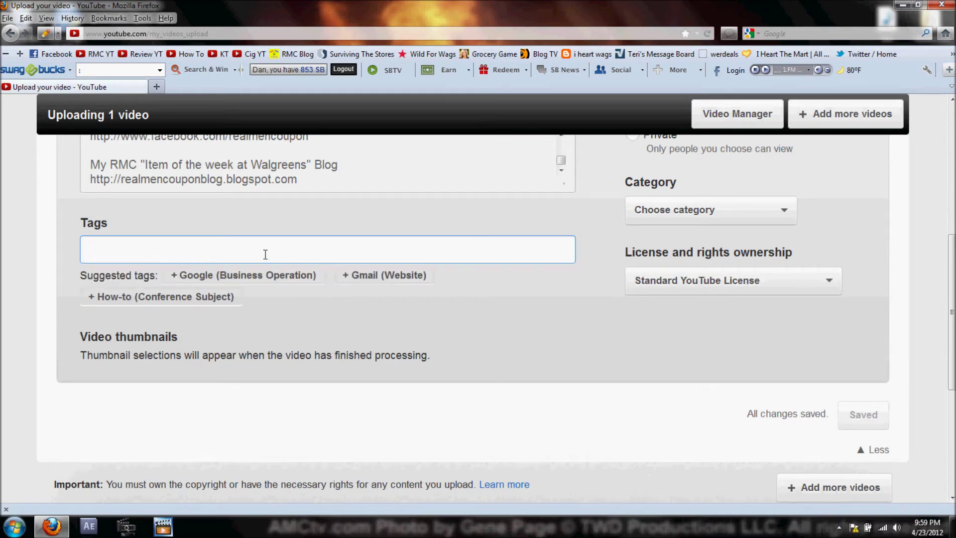
pyautogui.write('How')
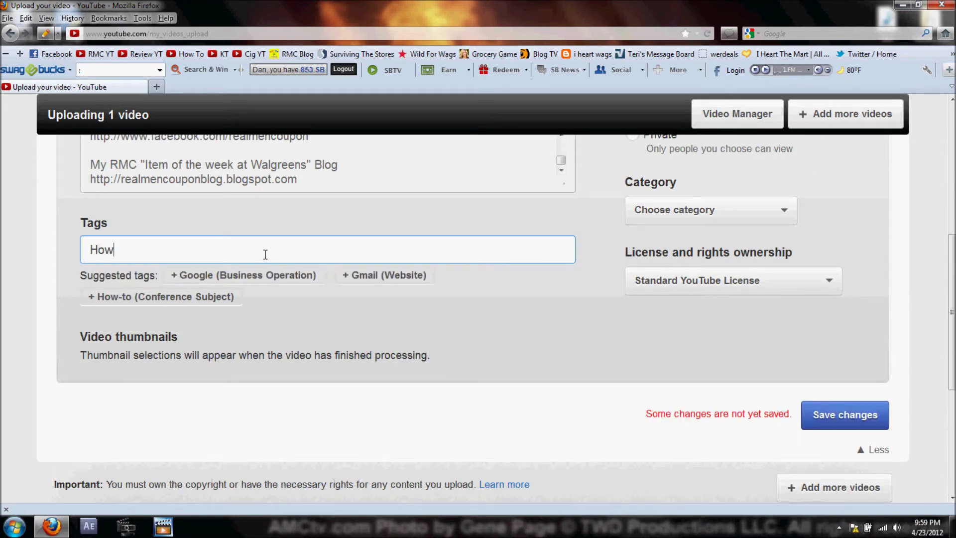
pyautogui.write(', to, "Hot w To"')
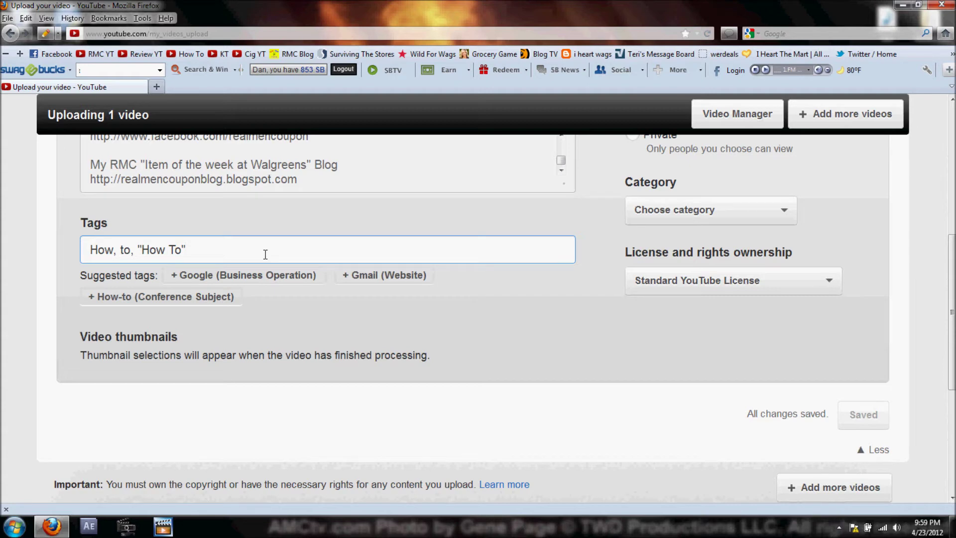
pyautogui.write(', ')
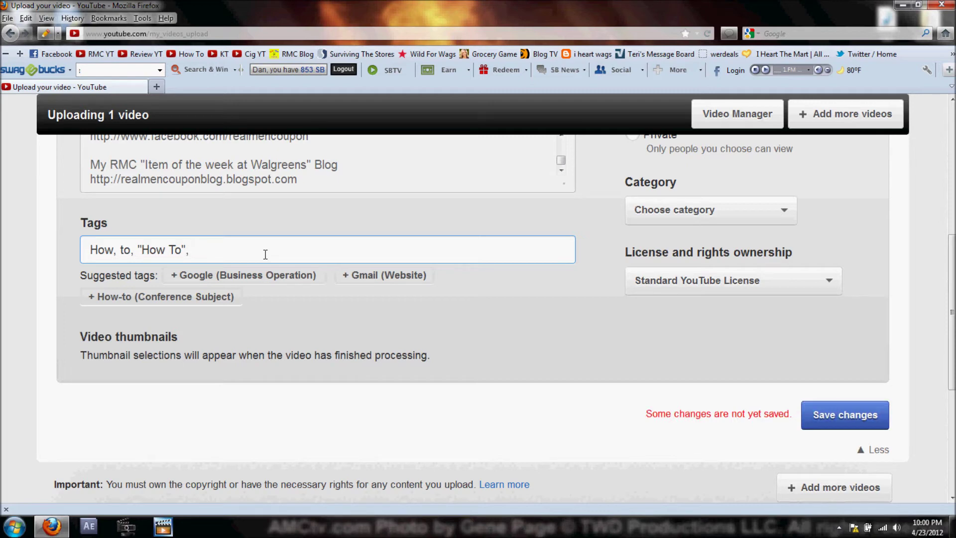
pyautogui.write('gmail, email,')
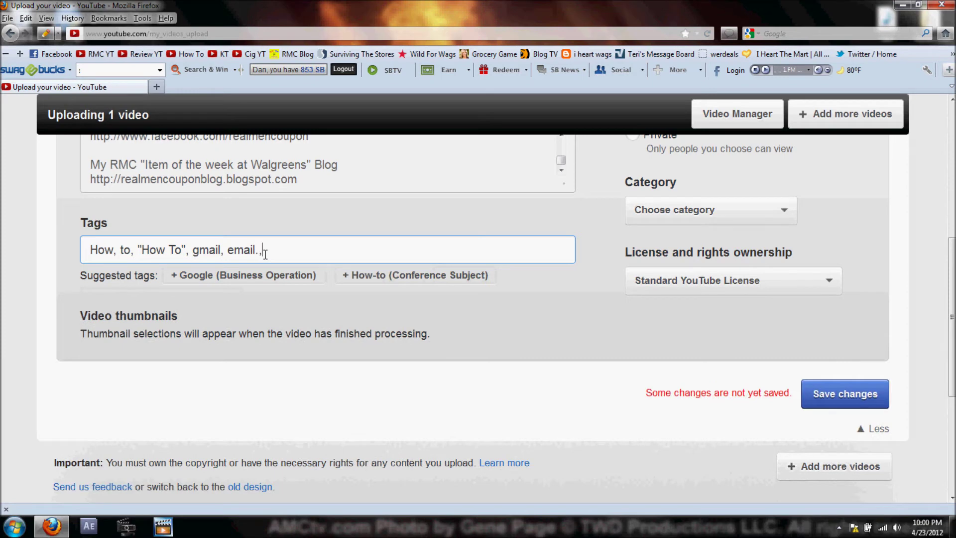
pyautogui.press('BackSpace')
pyautogui.write('account')
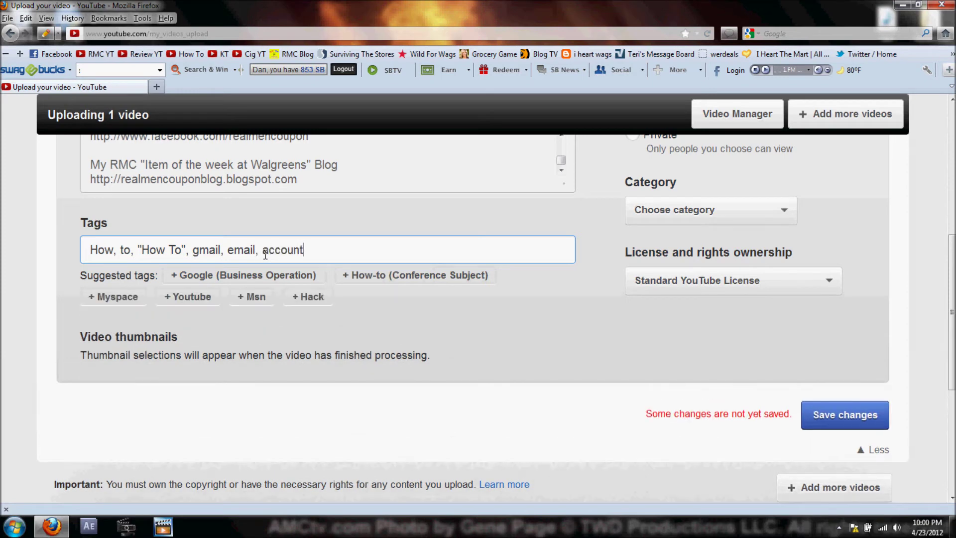
pyautogui.write(', google,')
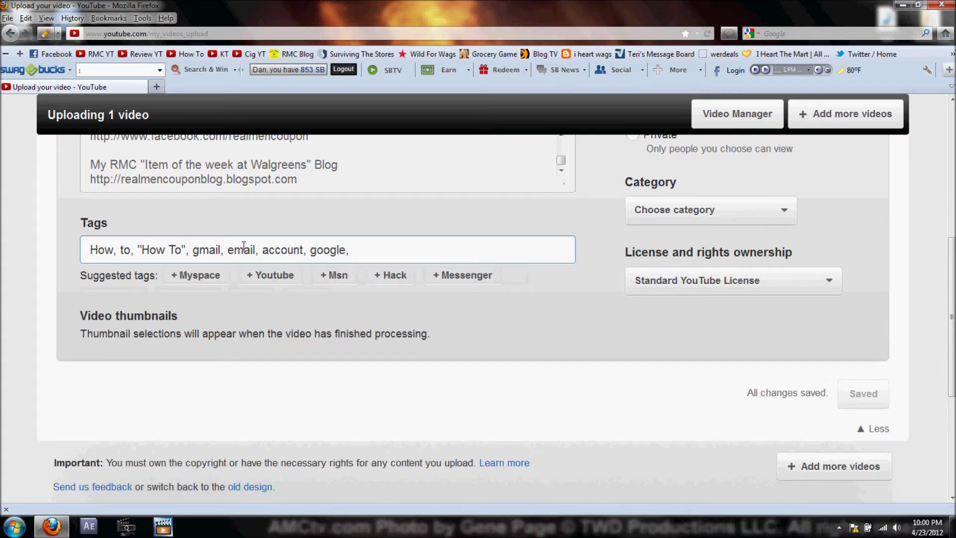
pyautogui.scroll(5, 96, 245)
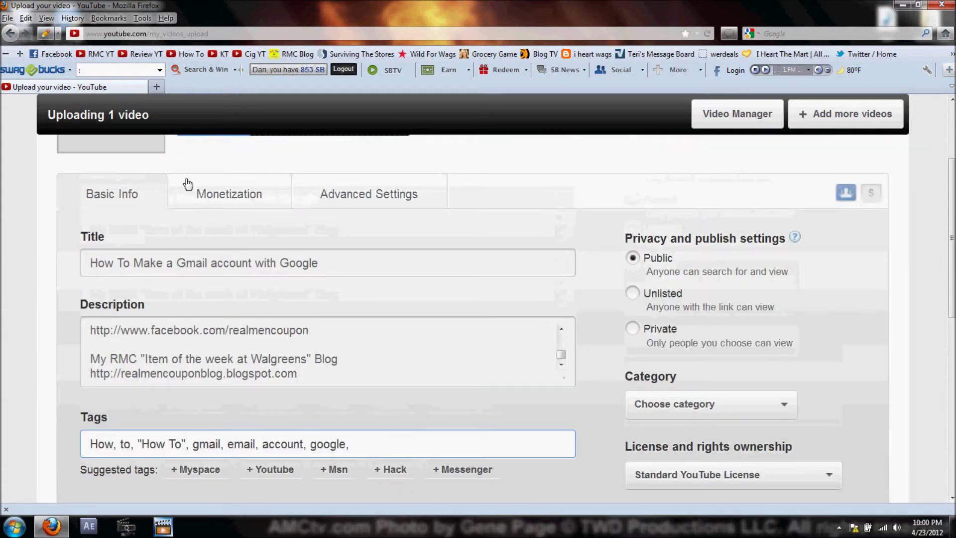
pyautogui.scroll(2, 212, 277)
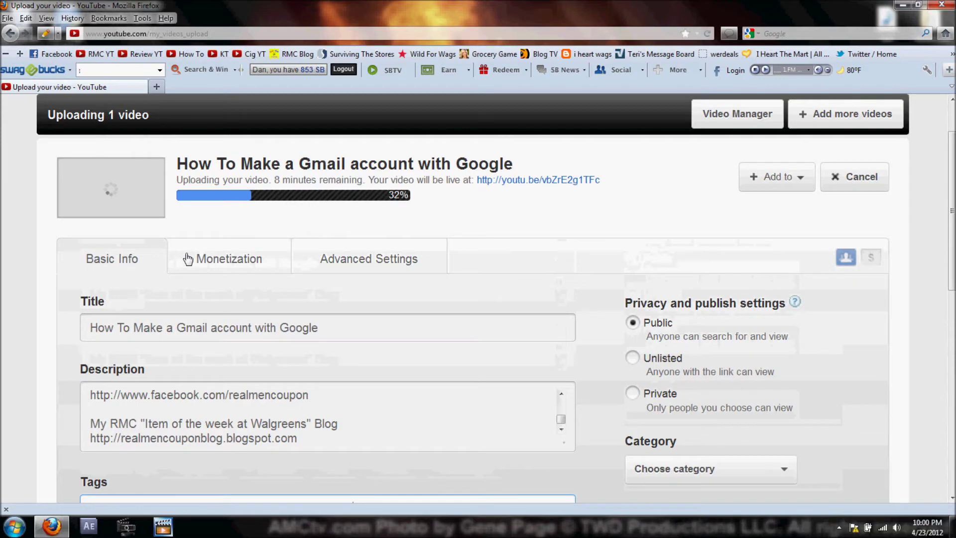
# Enable 'Monetize my video' with overlay and TrueView in-stream ads, accepting the rights confirmation.
pyautogui.click(243, 262)
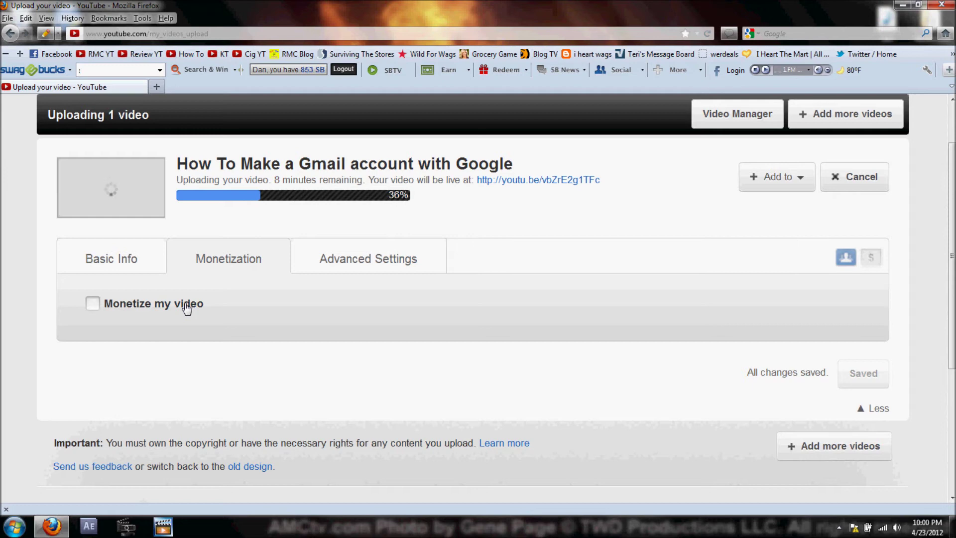
pyautogui.click(187, 308)
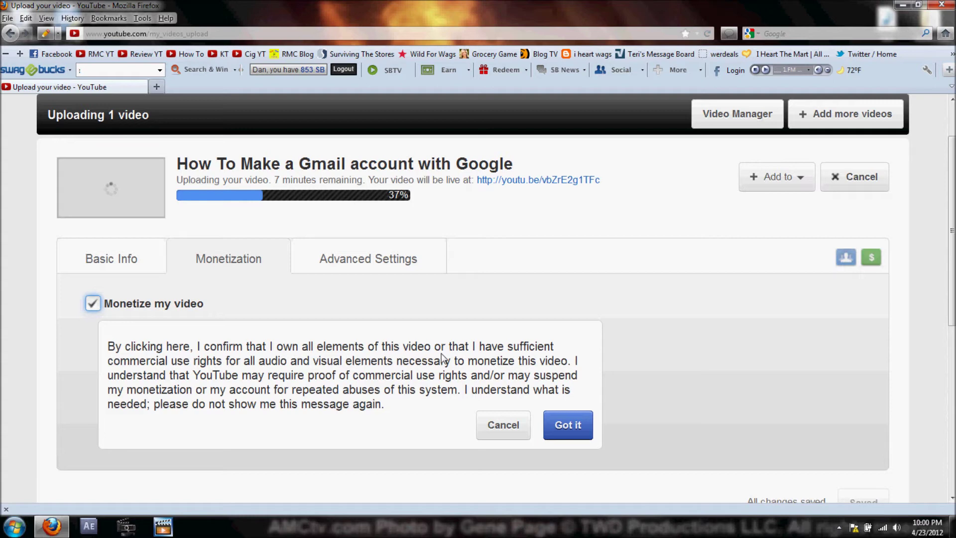
pyautogui.click(574, 428)
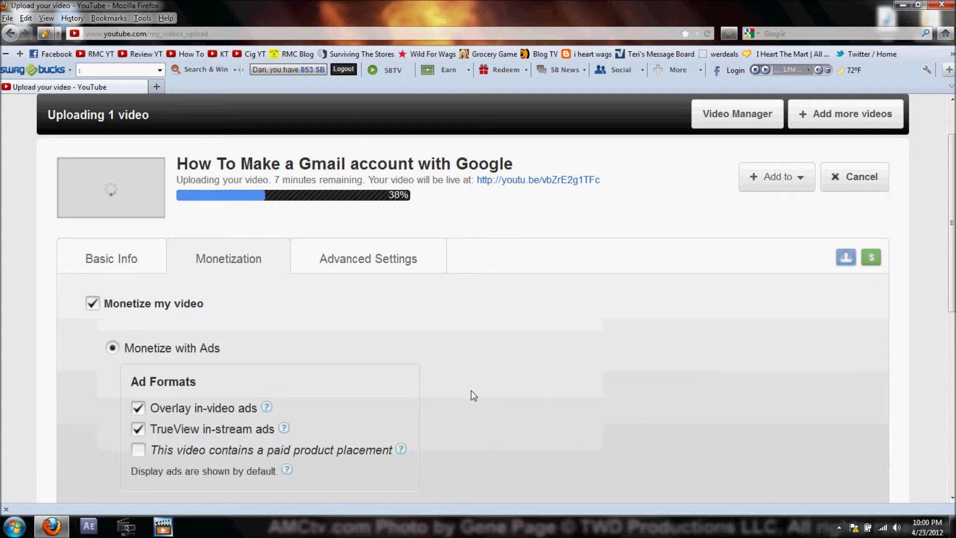
pyautogui.scroll(-2, 471, 390)
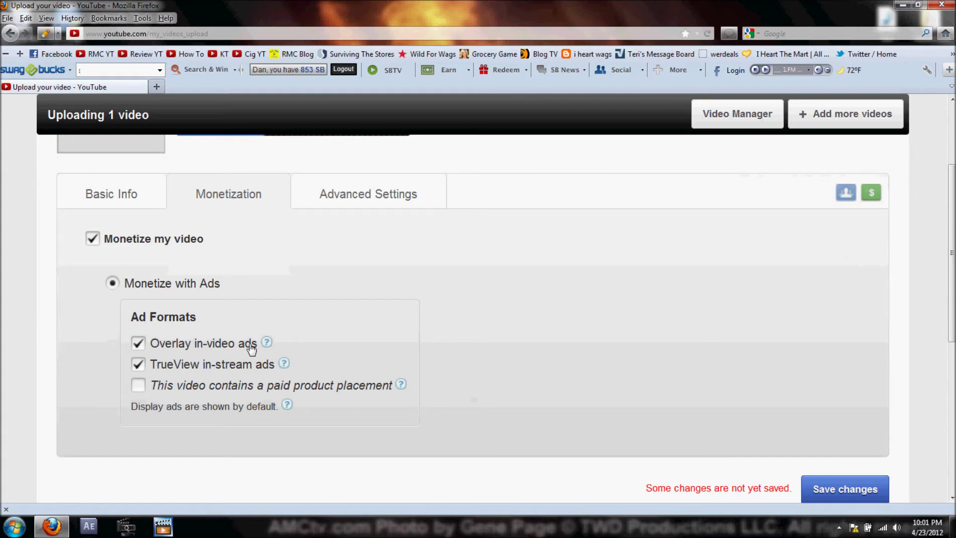
pyautogui.scroll(2, 347, 346)
pyautogui.scroll(2, 347, 346)
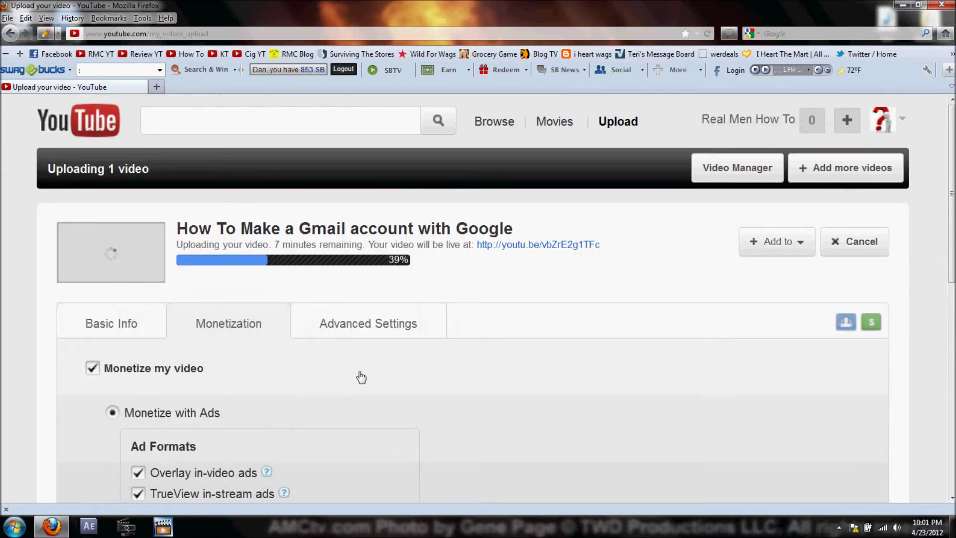
pyautogui.scroll(-4, 356, 376)
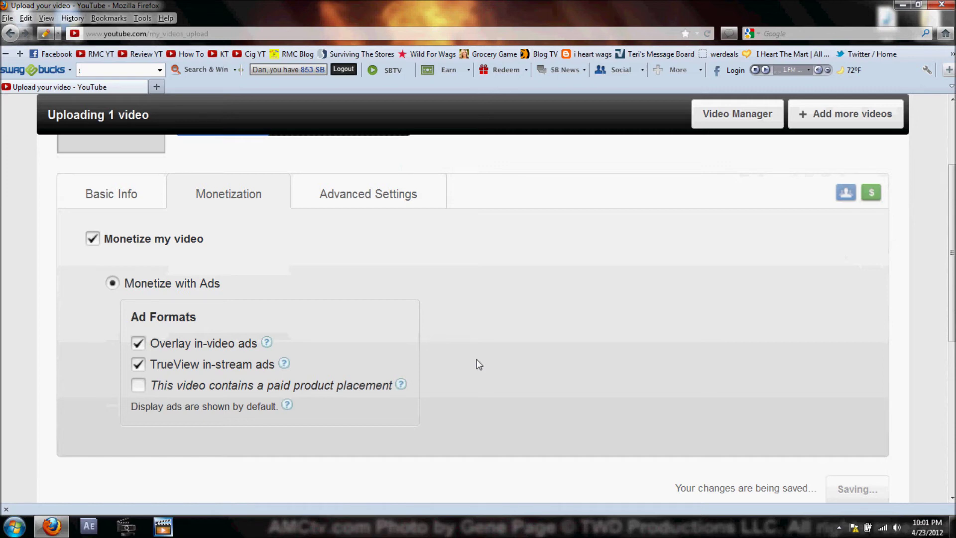
pyautogui.scroll(2, 477, 359)
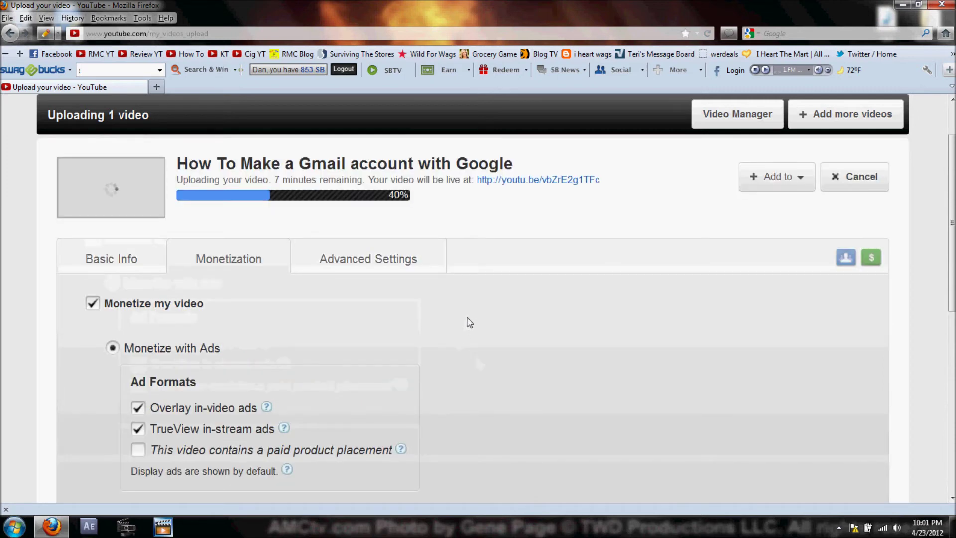
pyautogui.scroll(-2, 479, 335)
pyautogui.scroll(2, 479, 336)
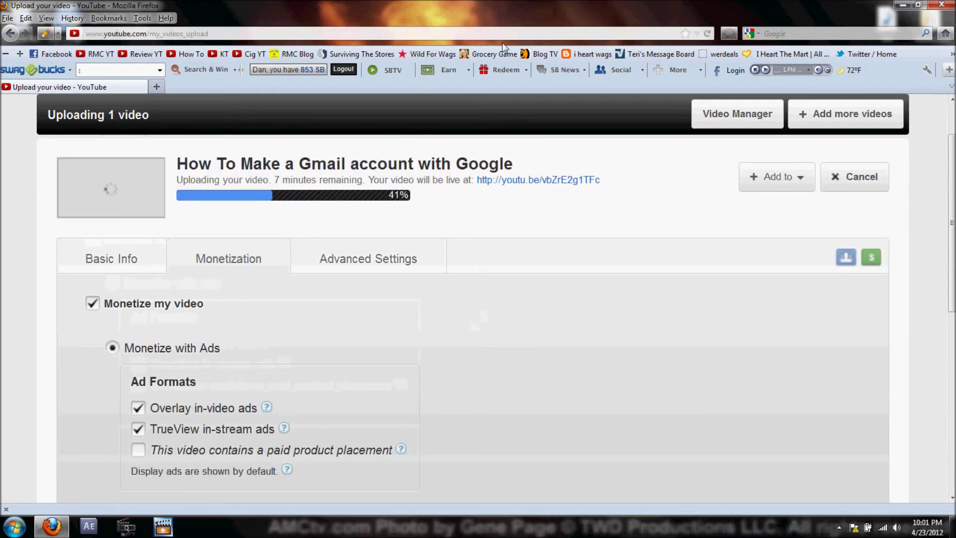
pyautogui.click(381, 270)
# Keep Allow comments set to All in the Advanced Settings.
pyautogui.scroll(-2, 381, 294)
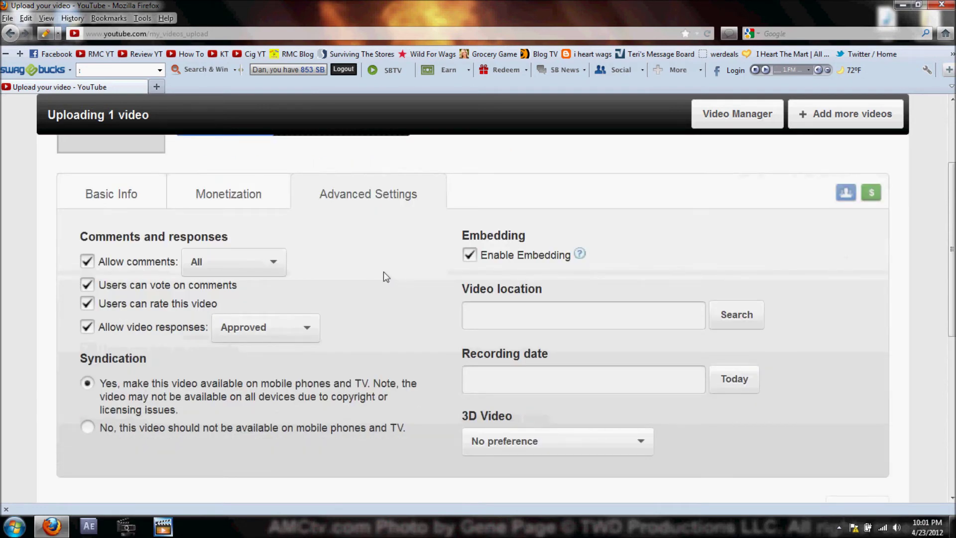
pyautogui.click(253, 262)
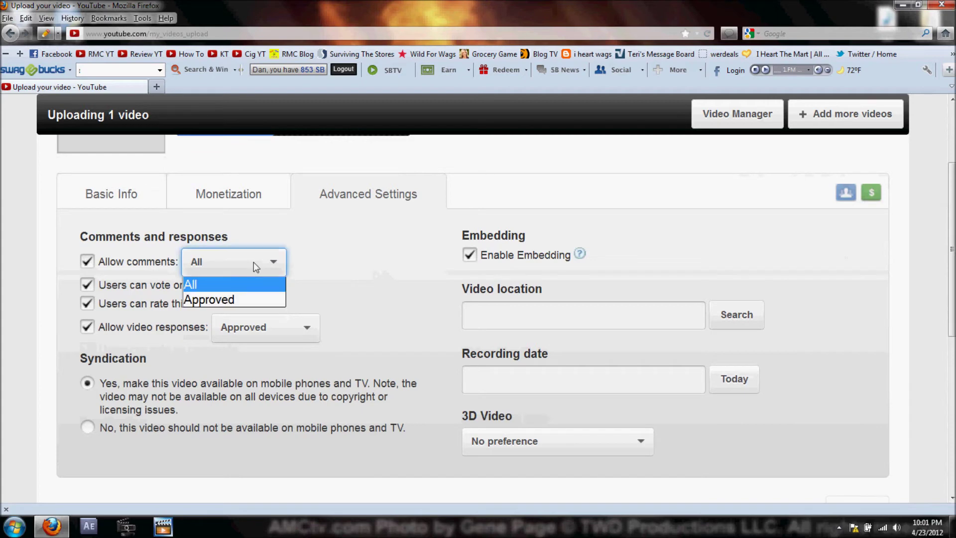
pyautogui.click(219, 288)
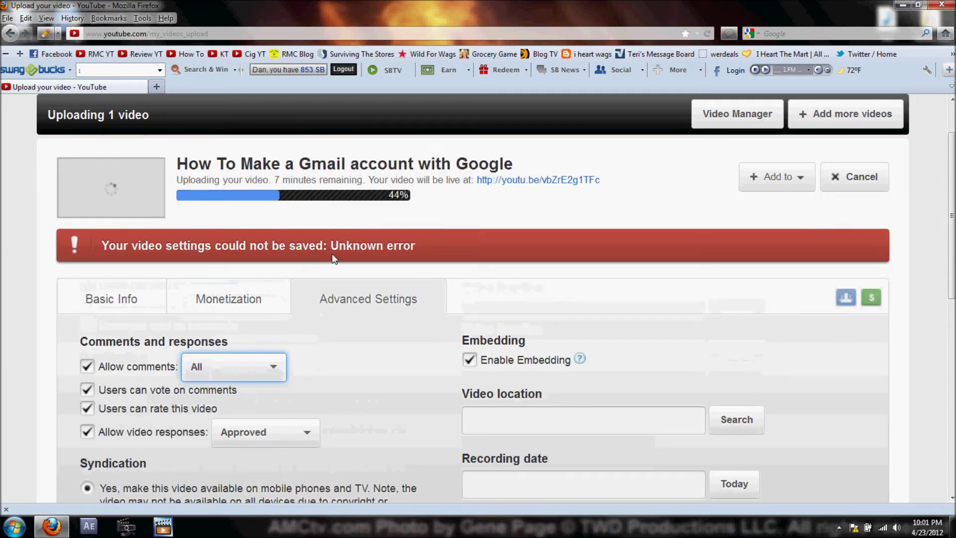
pyautogui.scroll(-2, 335, 269)
pyautogui.scroll(-2, 335, 269)
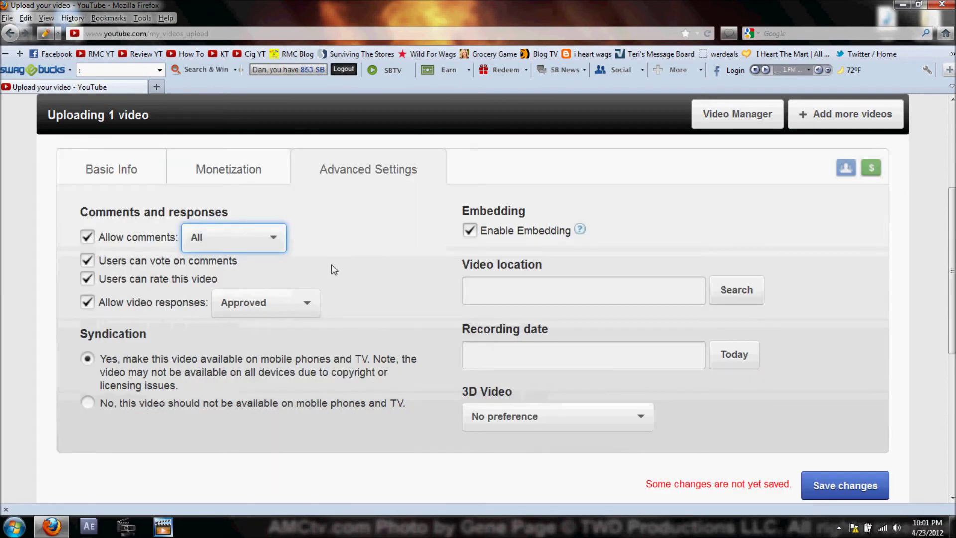
pyautogui.click(235, 239)
# Keep comments on All and change Allow video responses from Approved to All.
pyautogui.click(198, 260)
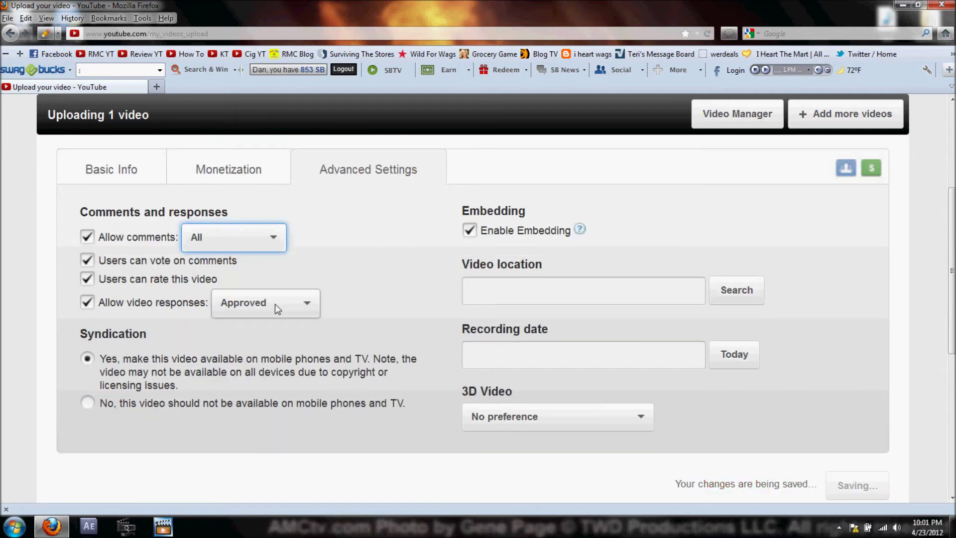
pyautogui.click(275, 304)
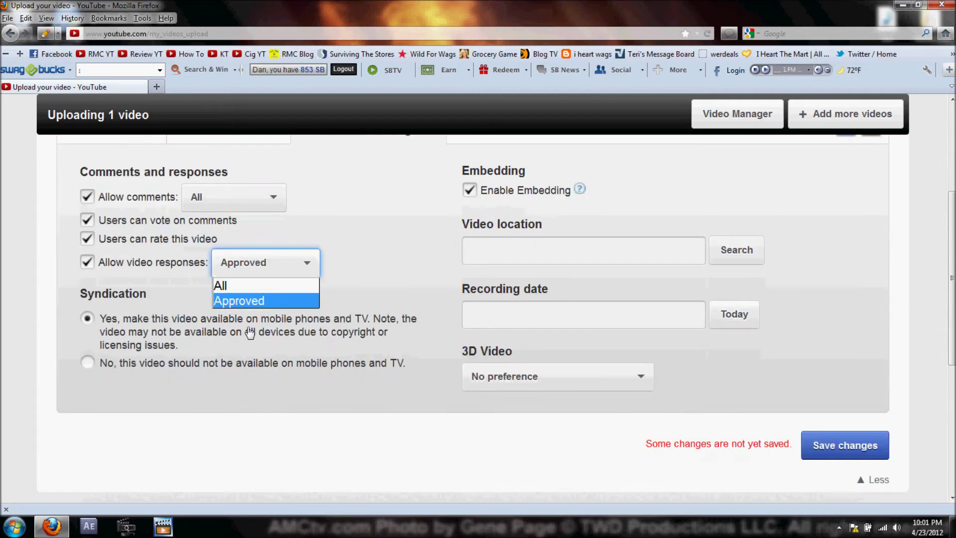
pyautogui.click(252, 285)
pyautogui.scroll(-3, 378, 278)
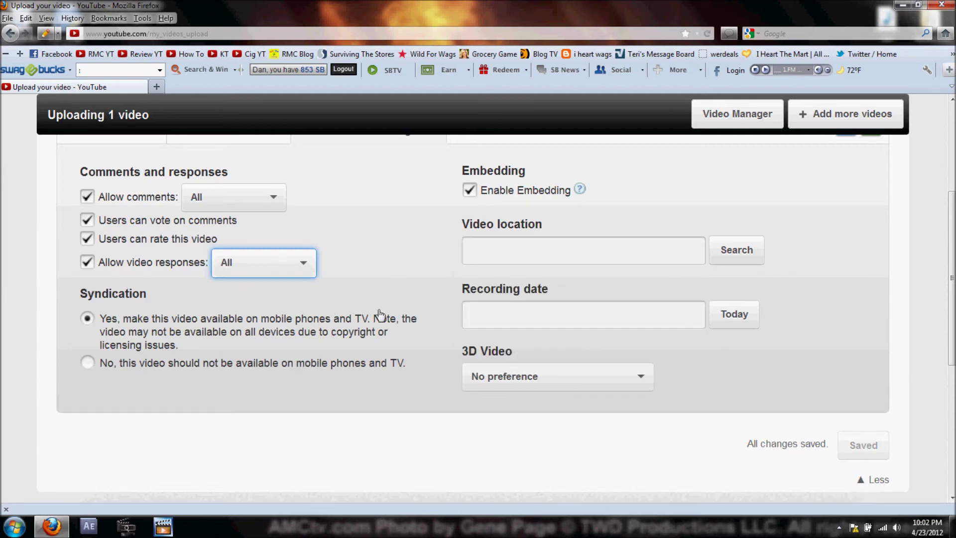
# Set the recording date to today, April 23, 2012.
pyautogui.scroll(2, 388, 272)
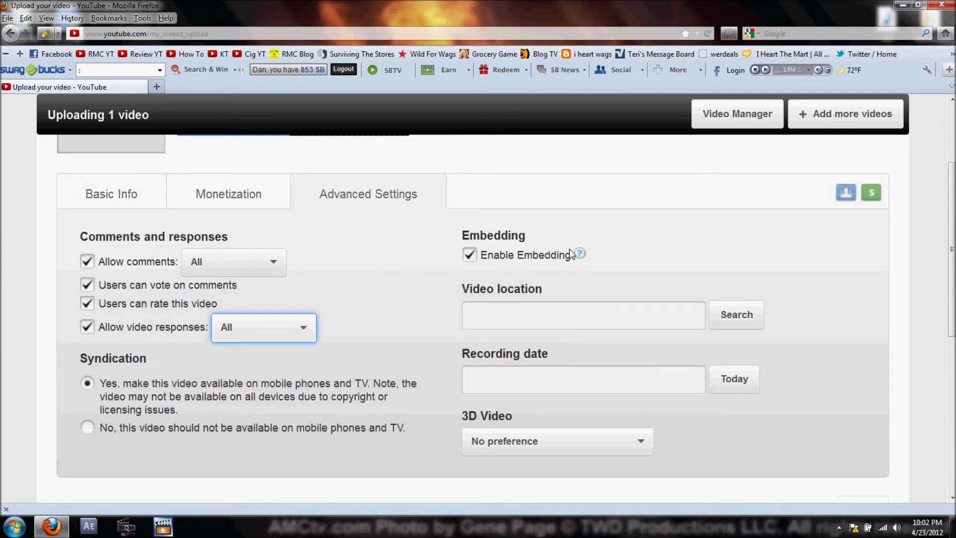
pyautogui.scroll(2, 401, 246)
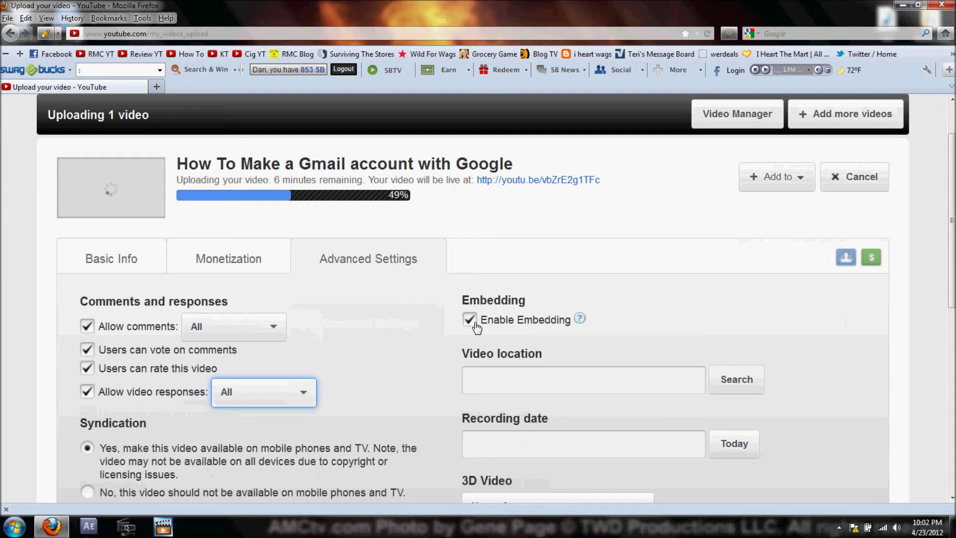
pyautogui.scroll(-2, 432, 342)
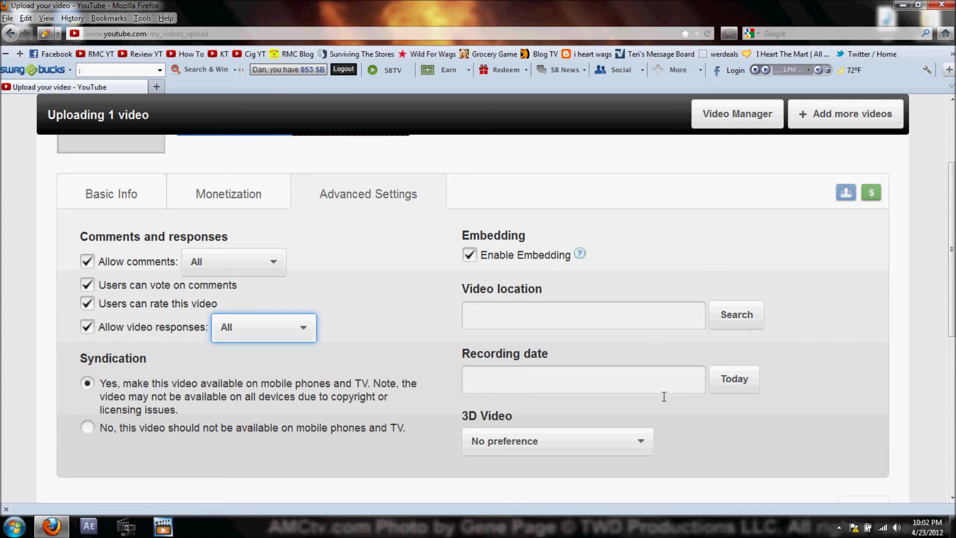
pyautogui.click(737, 387)
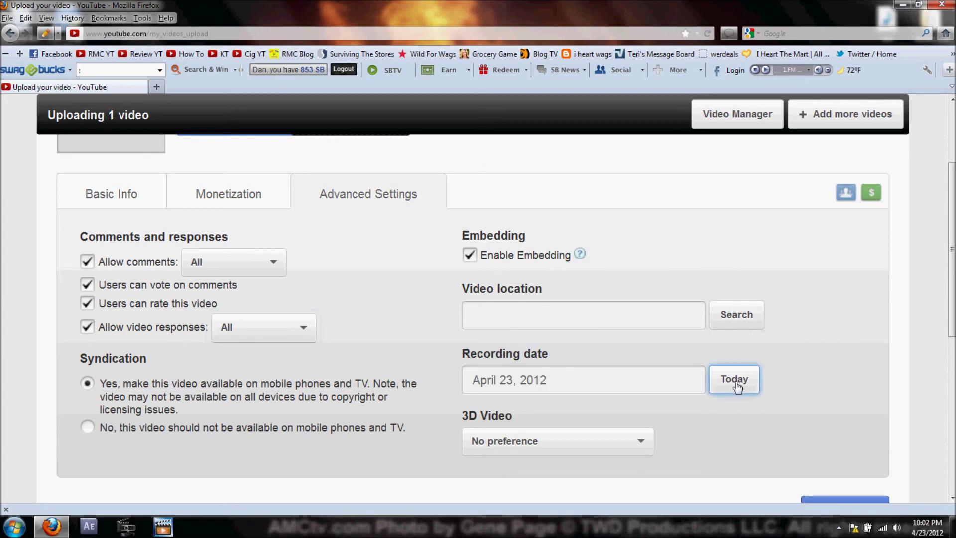
# Leave 3D Video at No preference and save the advanced settings changes.
pyautogui.scroll(-2, 421, 348)
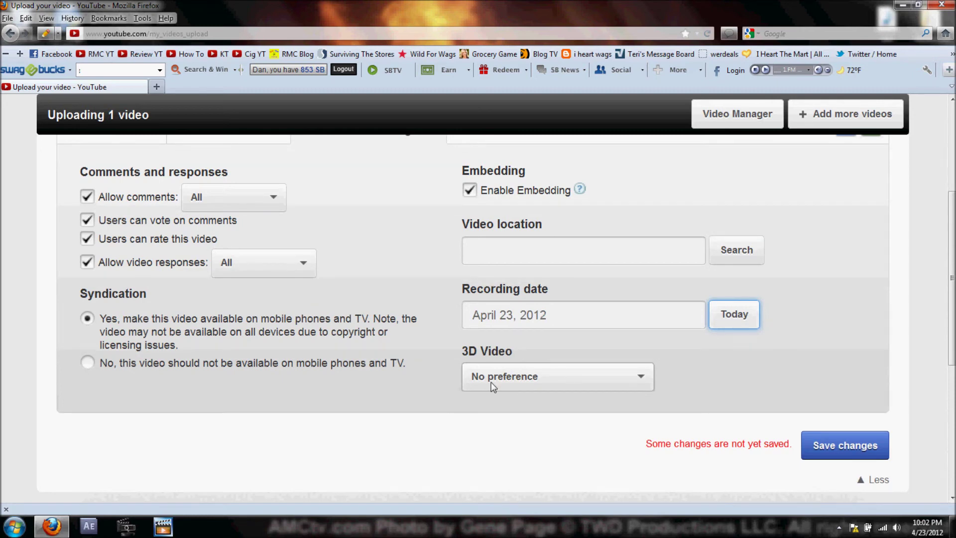
pyautogui.click(513, 383)
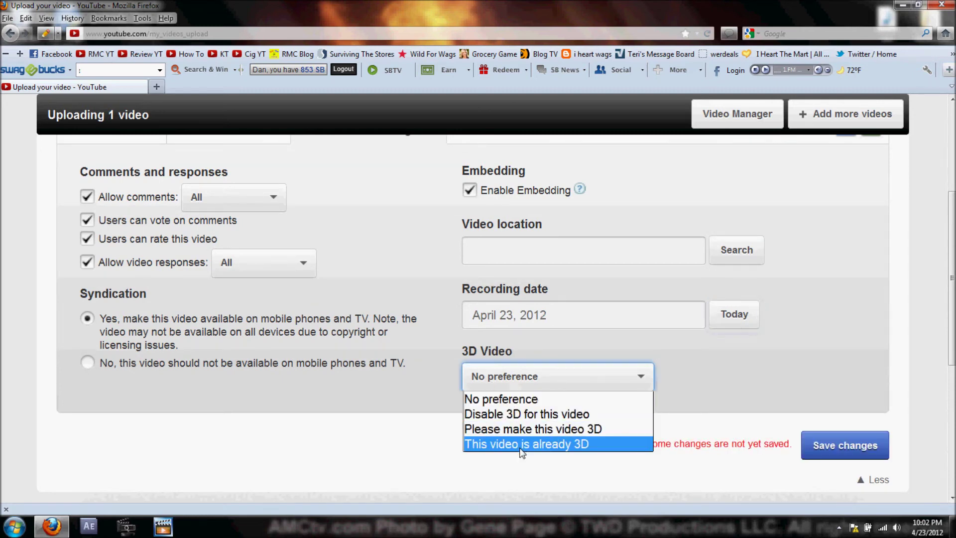
pyautogui.click(522, 382)
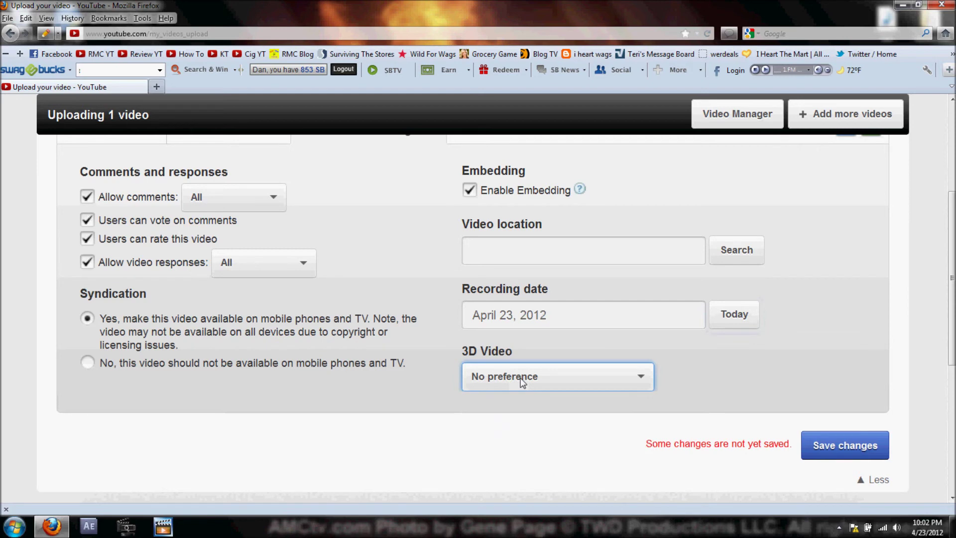
pyautogui.click(857, 451)
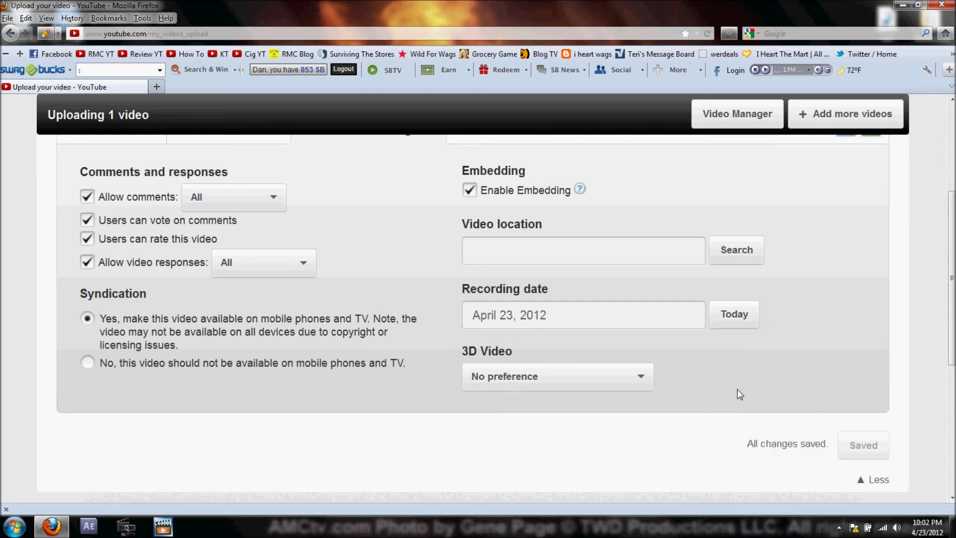
pyautogui.scroll(3, 398, 251)
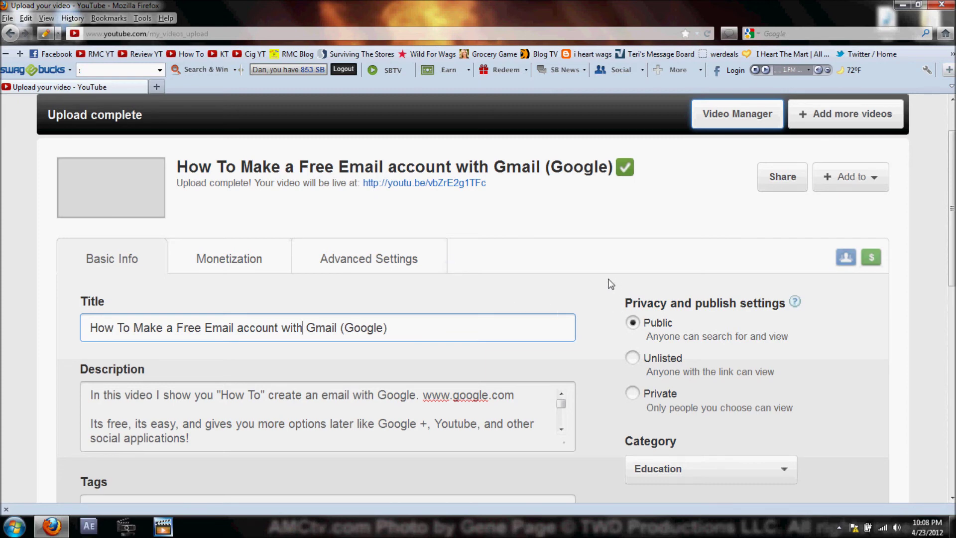
# Review the finished upload's title, description, tags (couponing, prepper, family), Public privacy and Education category.
pyautogui.moveTo(612, 285); pyautogui.dragTo(640, 286)
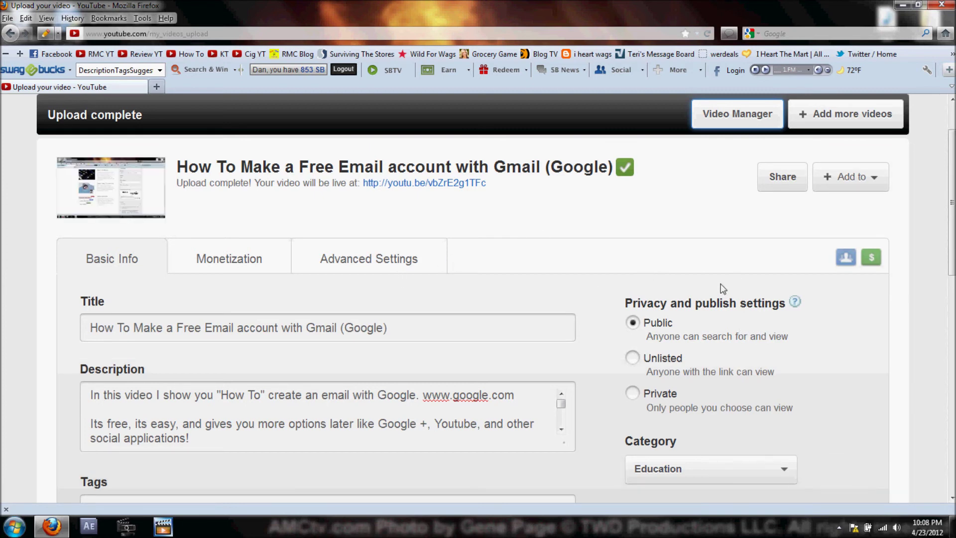
pyautogui.scroll(-2, 608, 315)
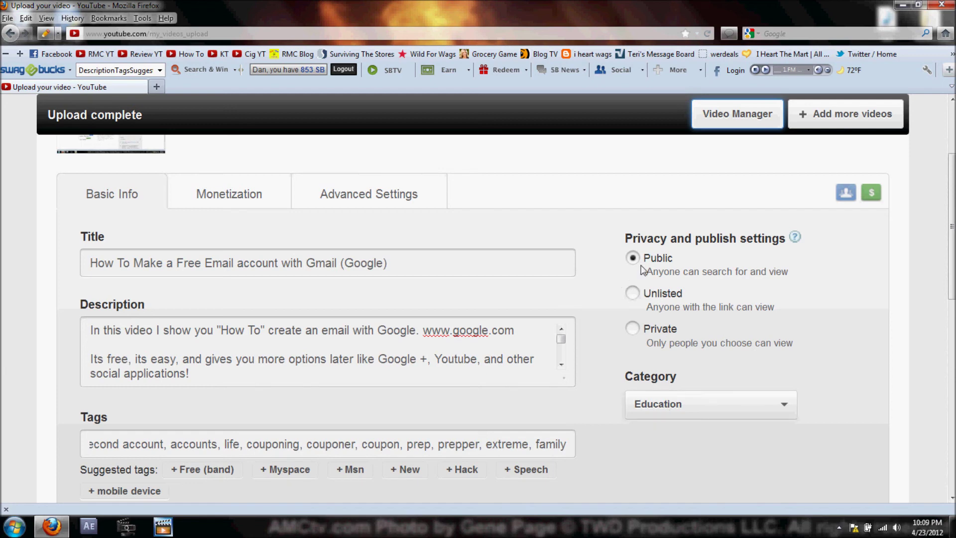
pyautogui.scroll(-2, 707, 348)
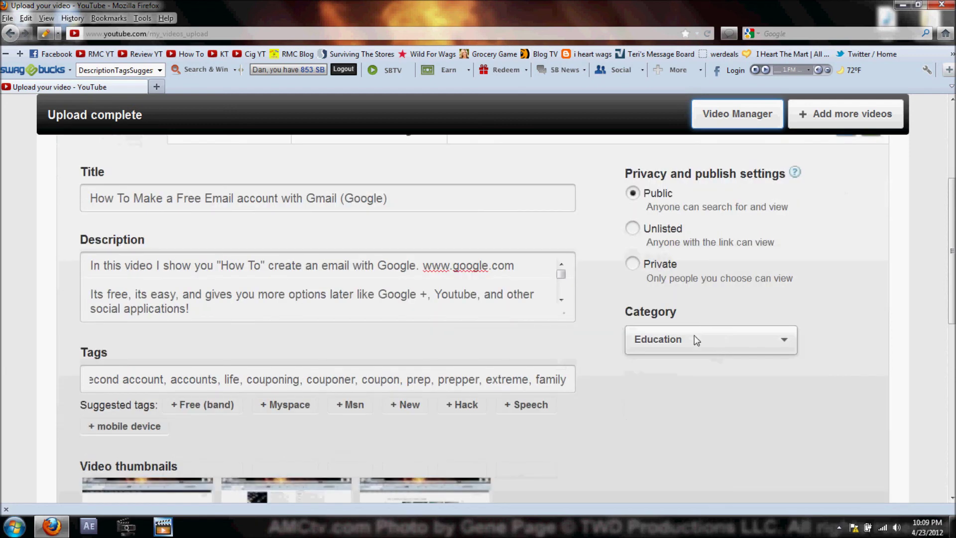
# Keep Education selected as the video's category.
pyautogui.click(697, 343)
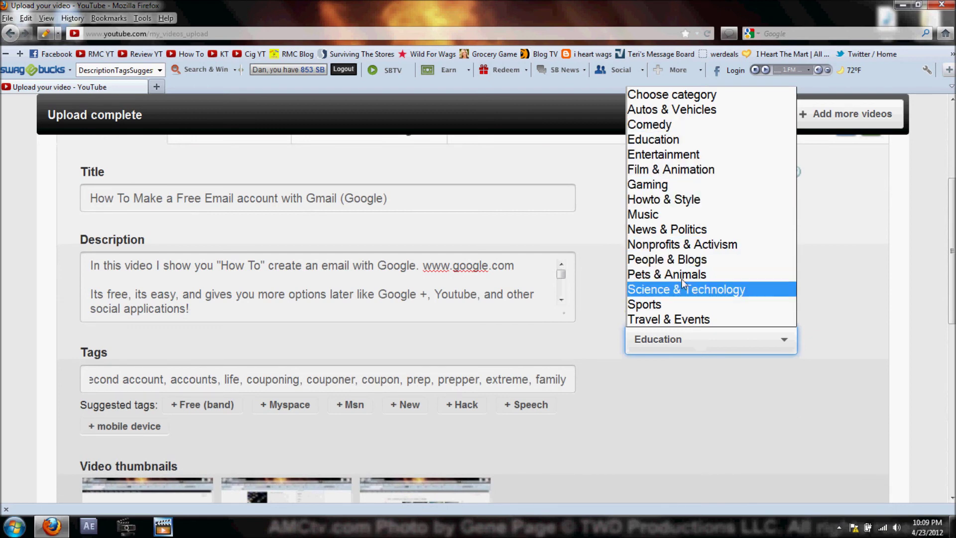
pyautogui.click(656, 140)
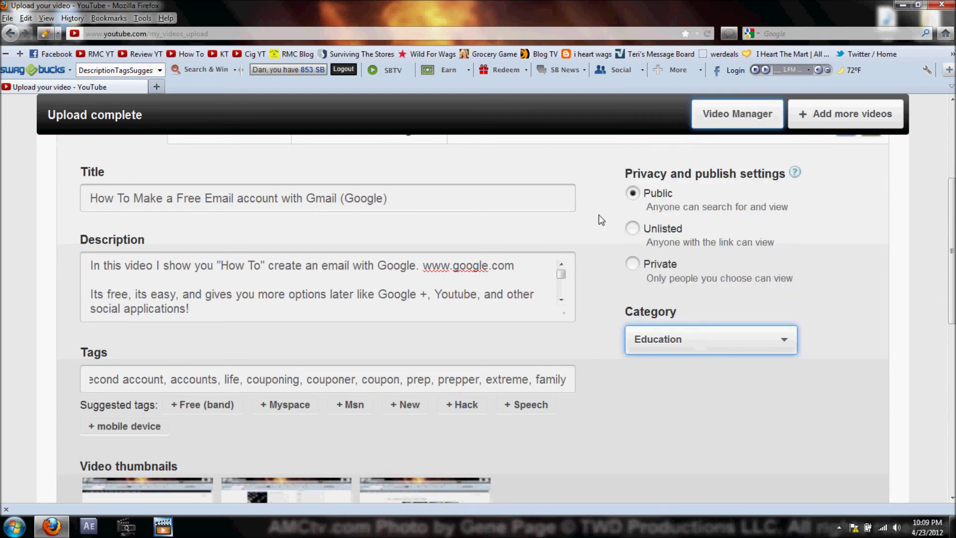
pyautogui.scroll(4, 593, 246)
pyautogui.scroll(2, 593, 251)
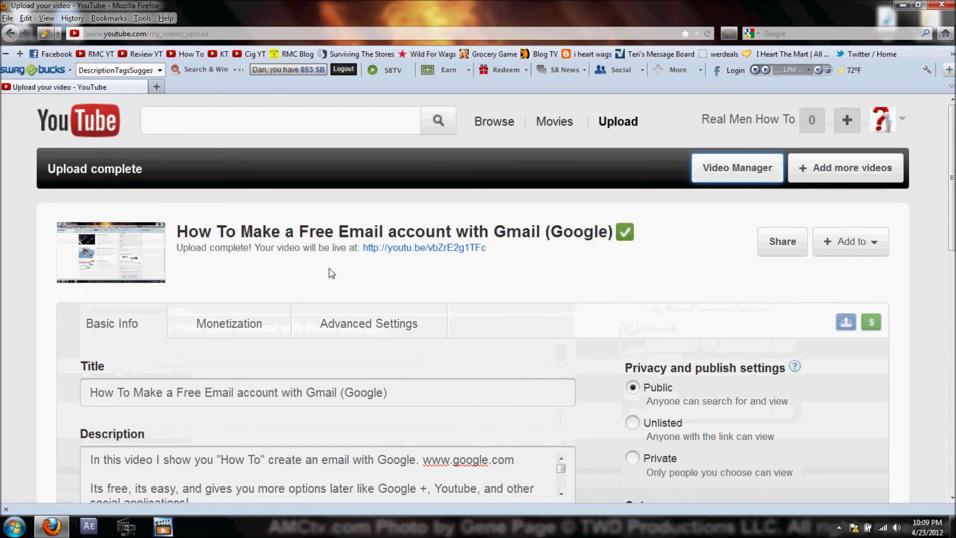
pyautogui.scroll(-4, 572, 303)
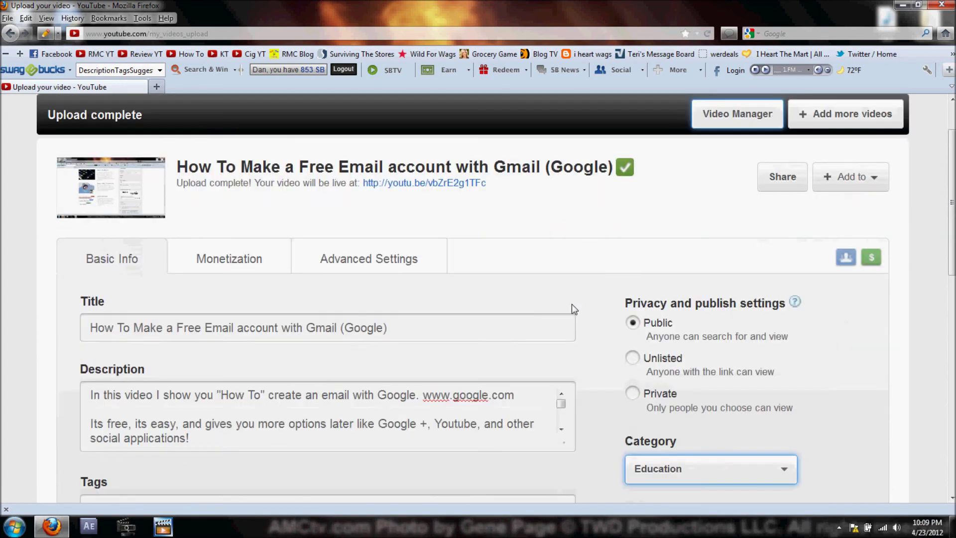
pyautogui.scroll(-2, 577, 393)
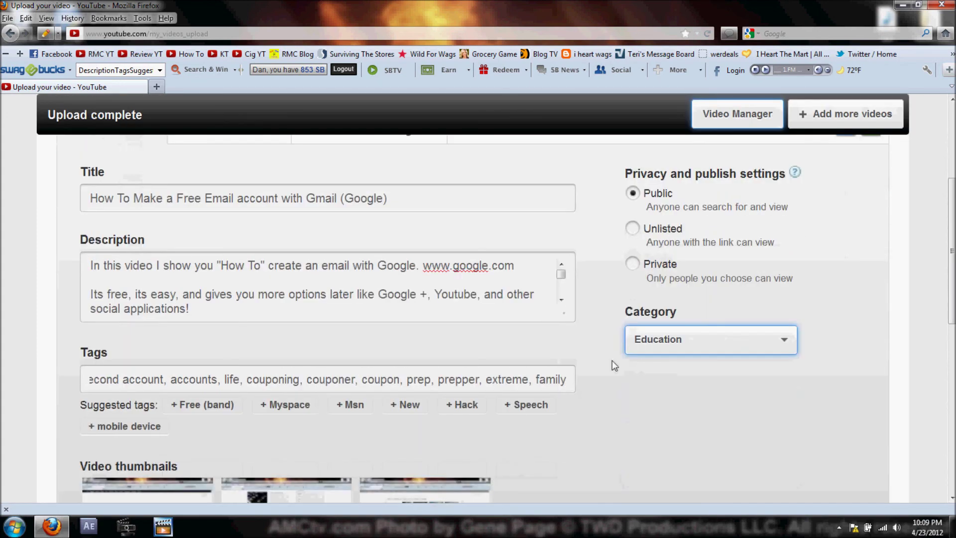
# Make the second frame the video thumbnail, save the changes, and open the video's watch page.
pyautogui.tripleClick(162, 385)
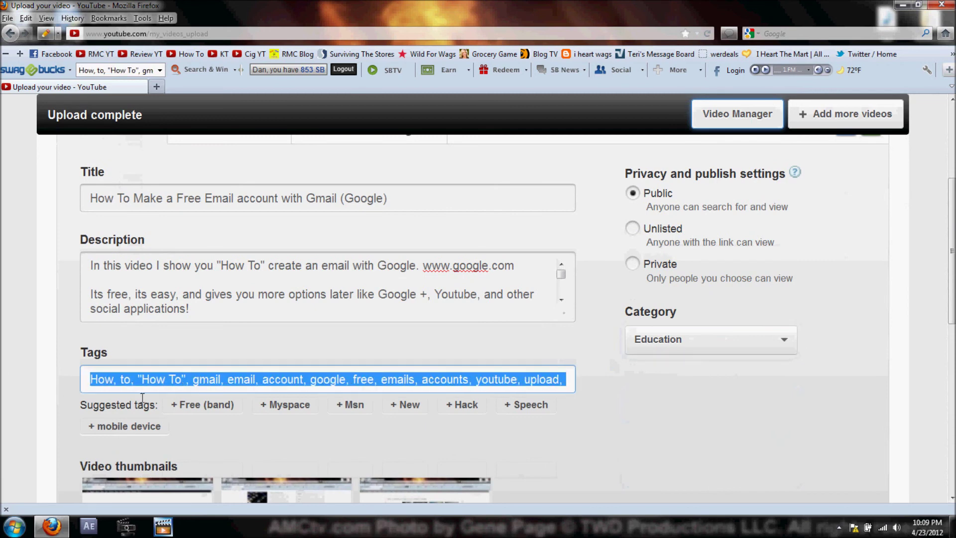
pyautogui.click(223, 380)
pyautogui.scroll(-4, 22, 330)
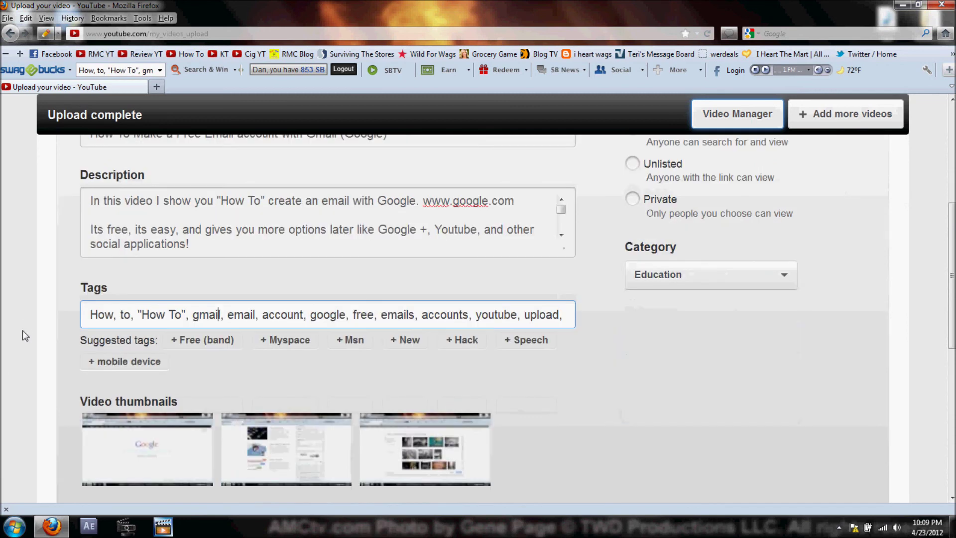
pyautogui.moveTo(145, 384)
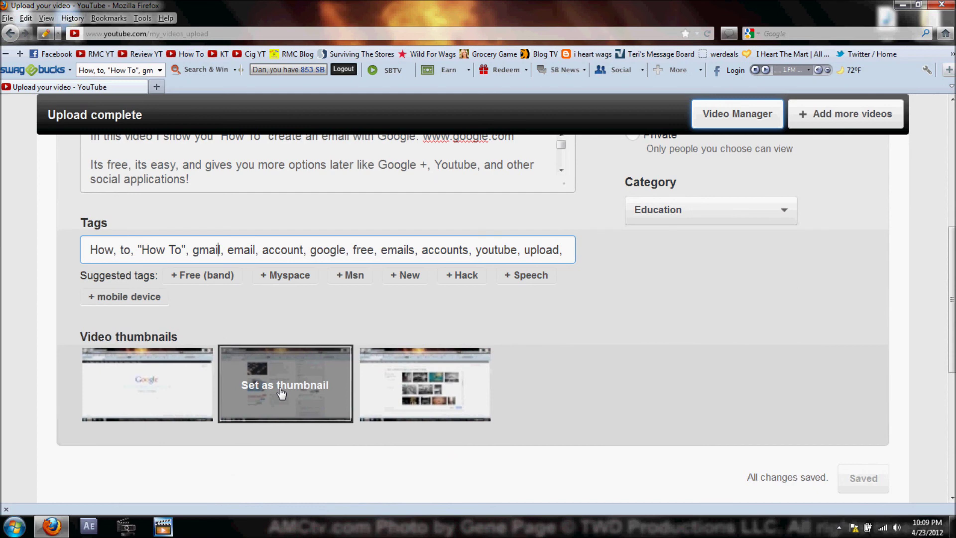
pyautogui.moveTo(425, 397)
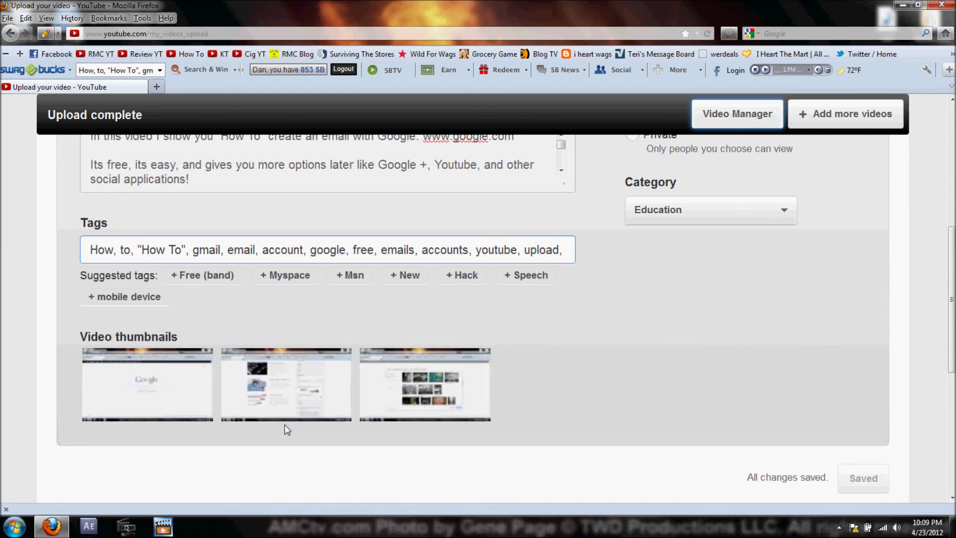
pyautogui.click(284, 384)
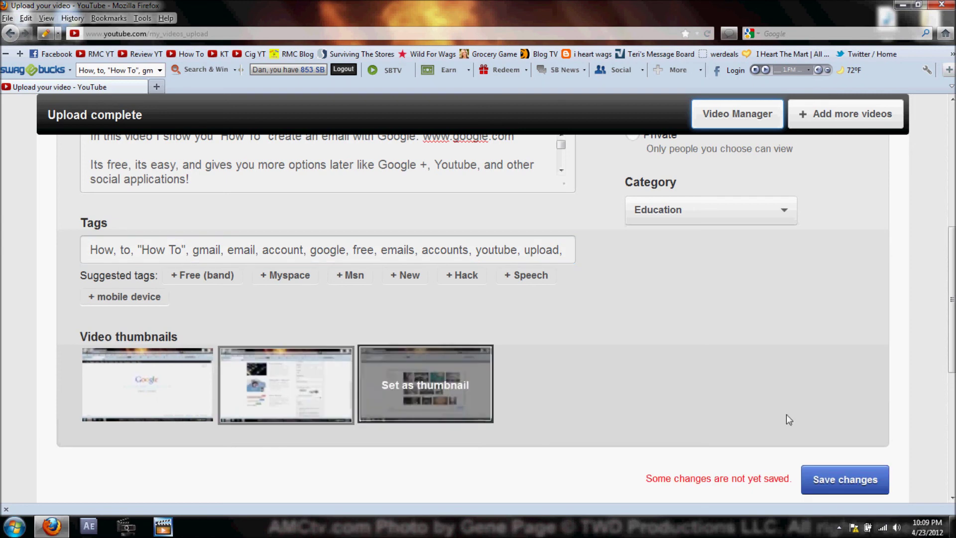
pyautogui.click(862, 480)
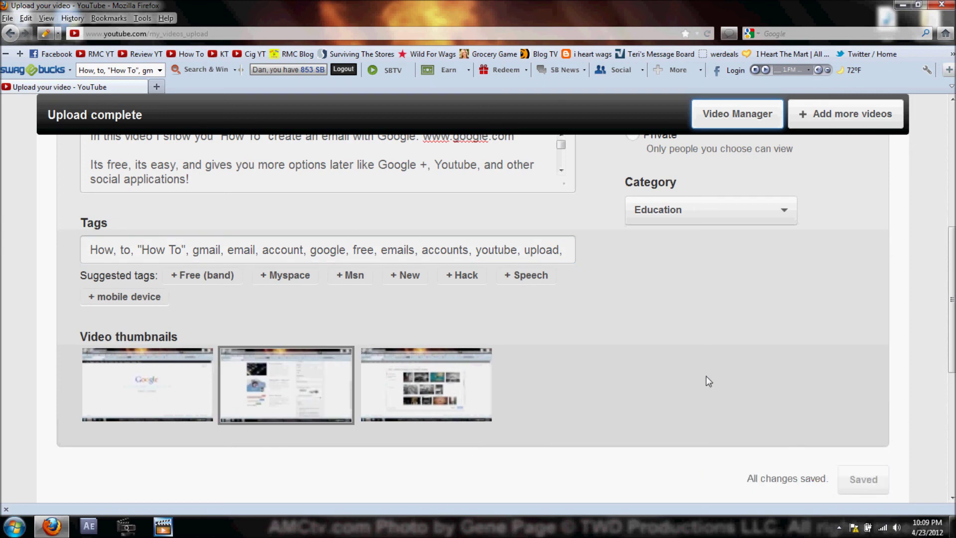
pyautogui.scroll(5, 706, 381)
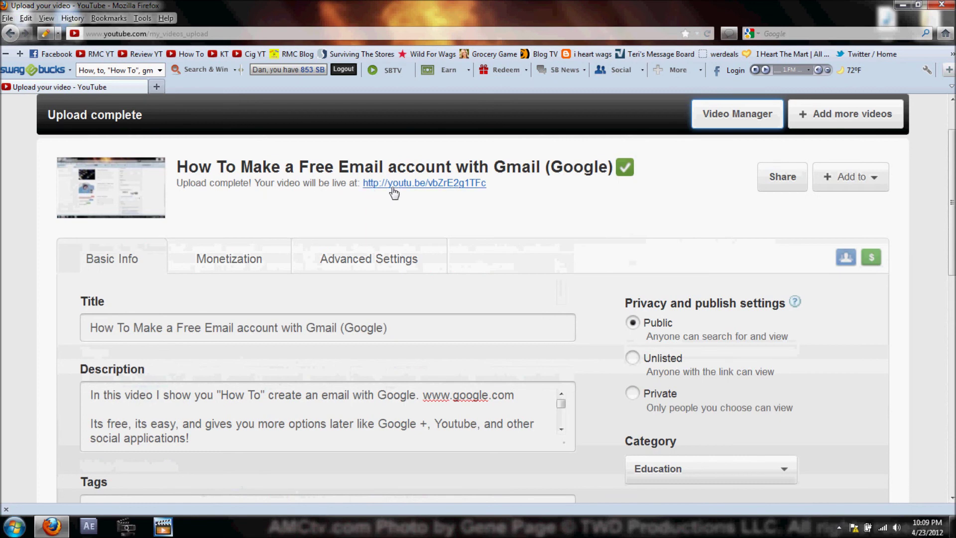
pyautogui.click(415, 189)
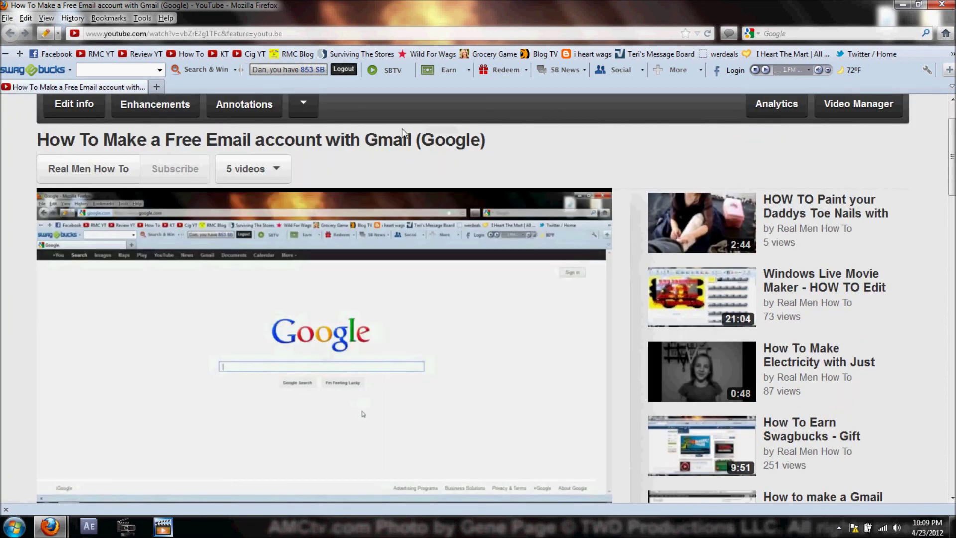
# Check that the uploaded Gmail video plays on its watch page, then go to Video Manager.
pyautogui.scroll(-2, 41, 286)
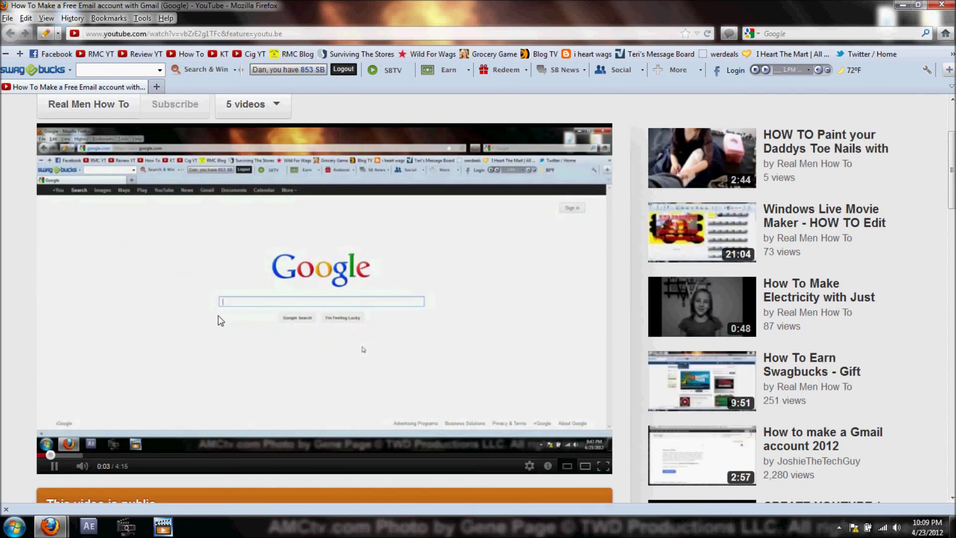
pyautogui.scroll(4, 13, 273)
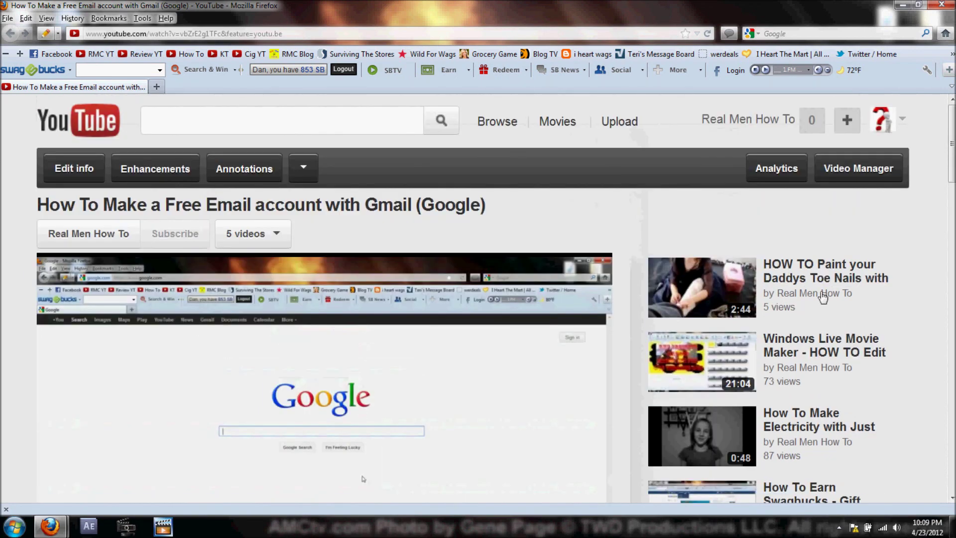
pyautogui.scroll(-2, 799, 150)
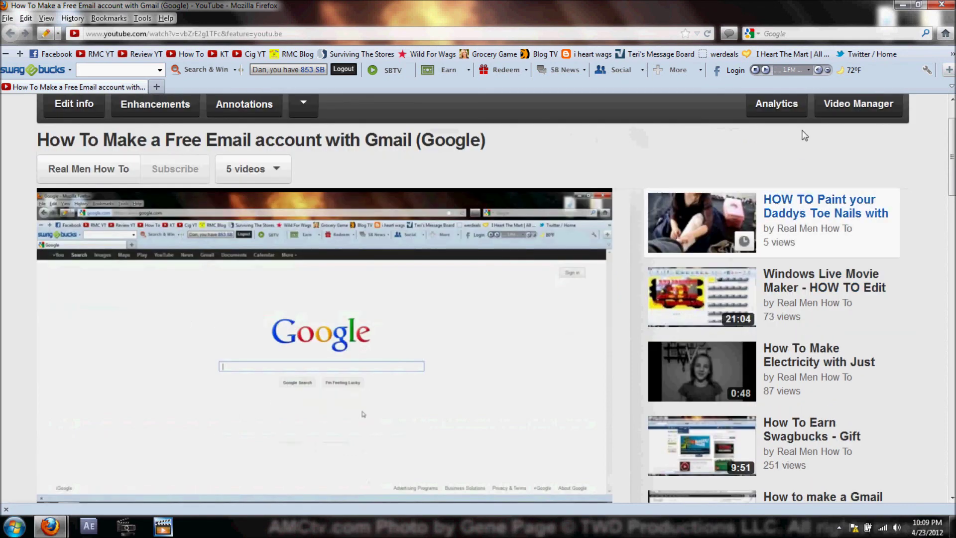
pyautogui.click(853, 104)
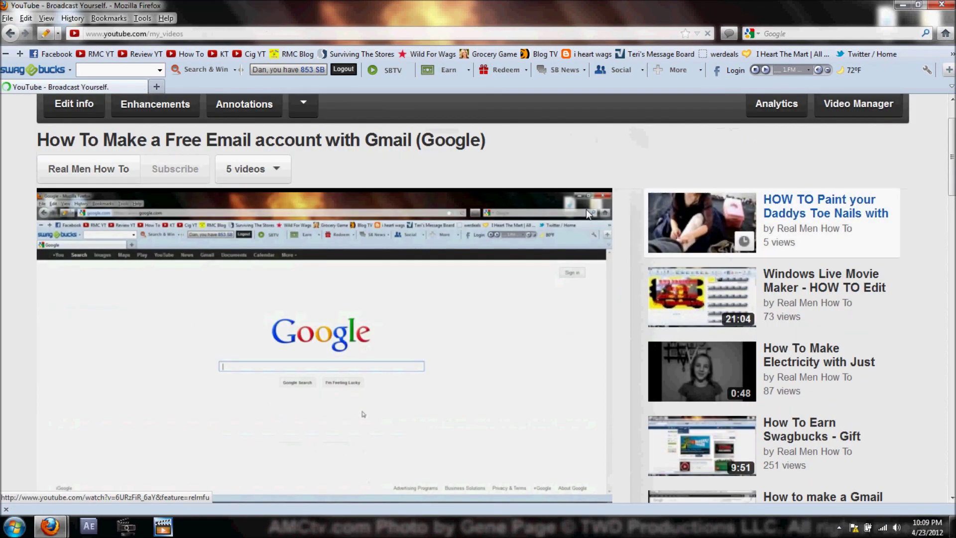
# Scroll the Uploads list to see 5 videos, led by the Gmail video dated April 23, 2012.
pyautogui.scroll(-4, 384, 309)
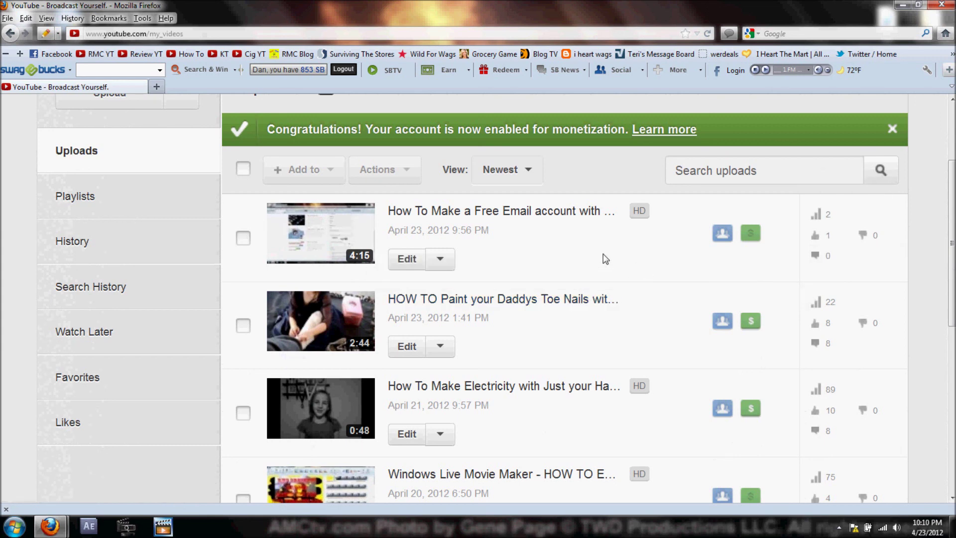
pyautogui.scroll(3, 606, 259)
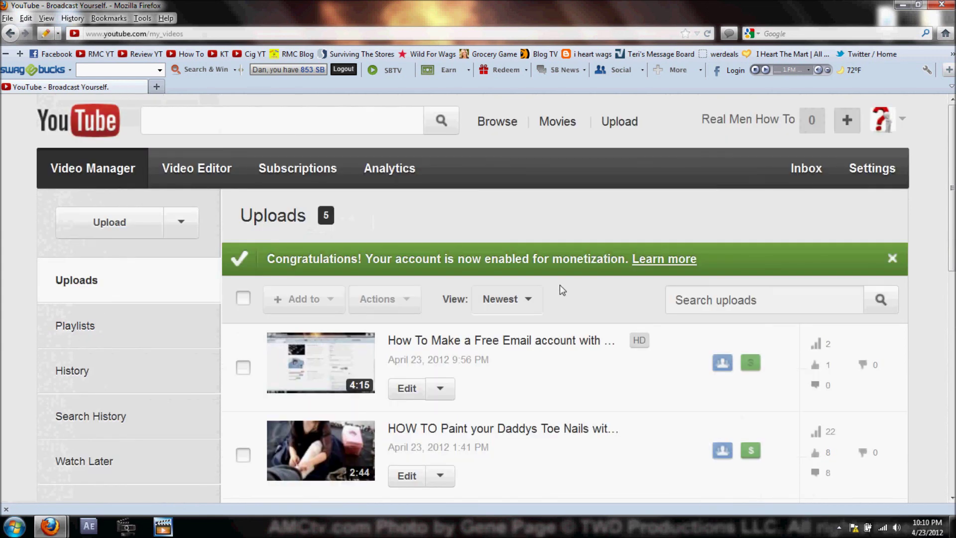